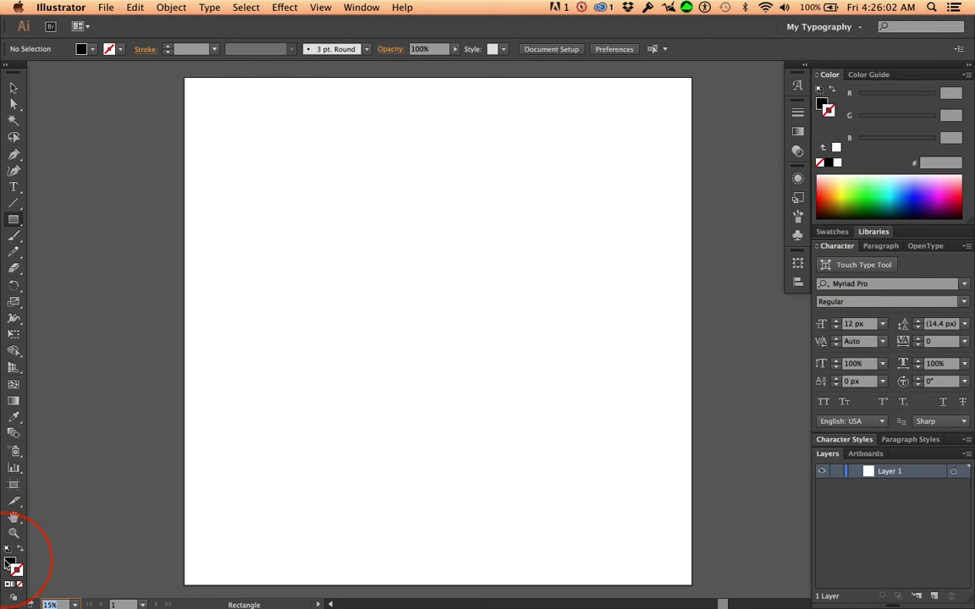
Step: Create a black rectangle without stroke, 5000 px wide and 250 px high, near the top of the artboard
{"action": "left_click", "coordinate": [18, 572]}
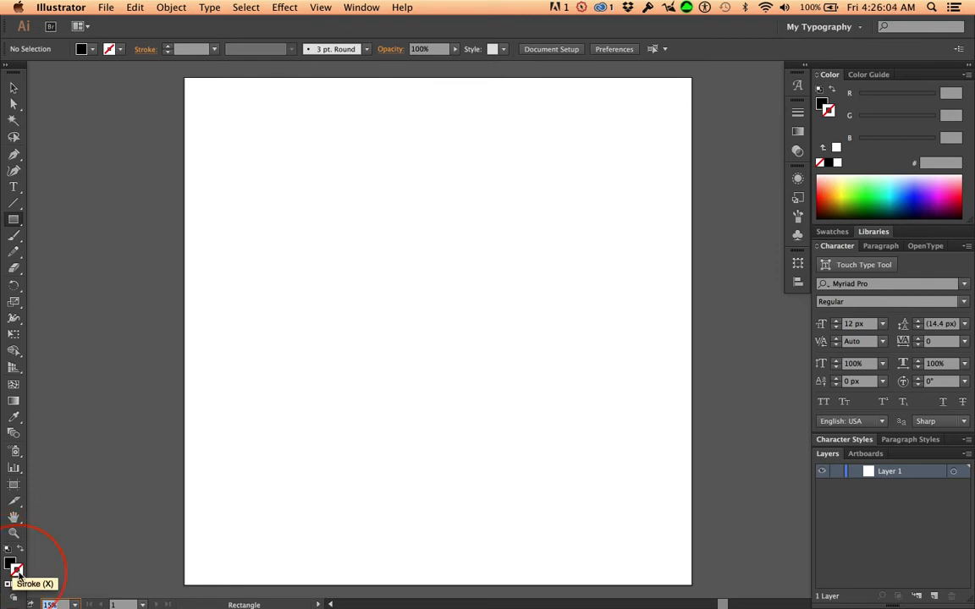
{"action": "left_click", "coordinate": [361, 150]}
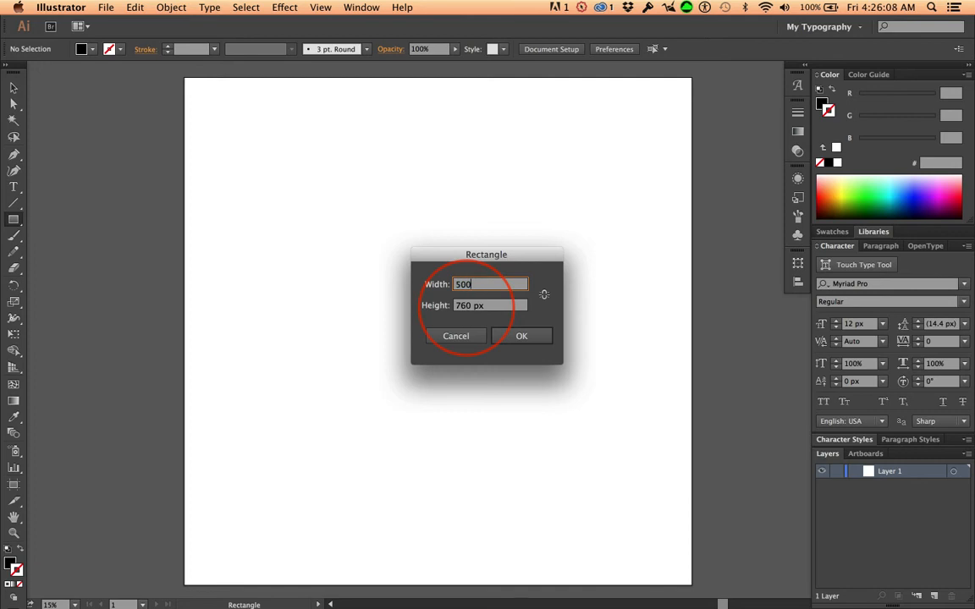
{"action": "key", "text": "Tab"}
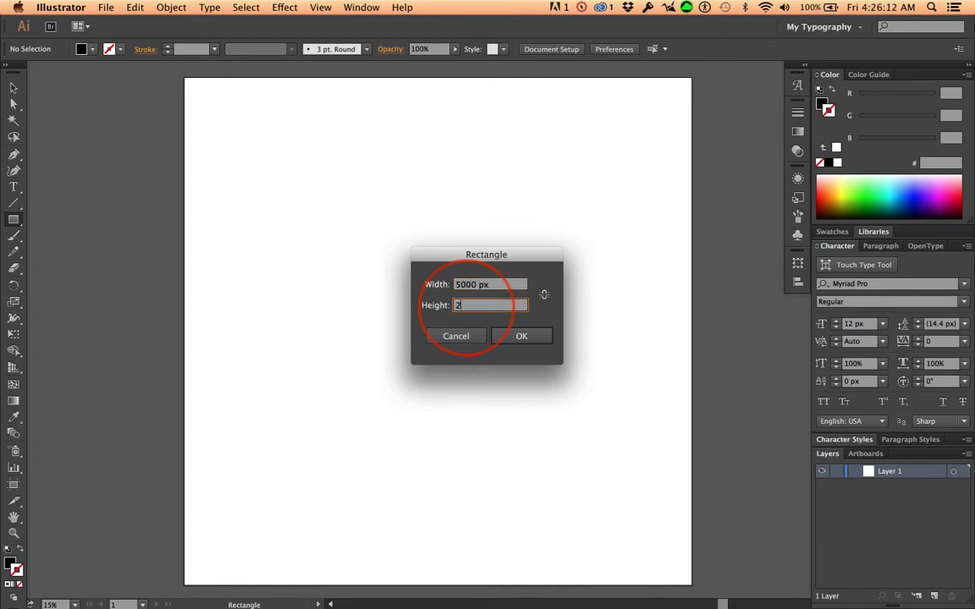
{"action": "left_click", "coordinate": [521, 336]}
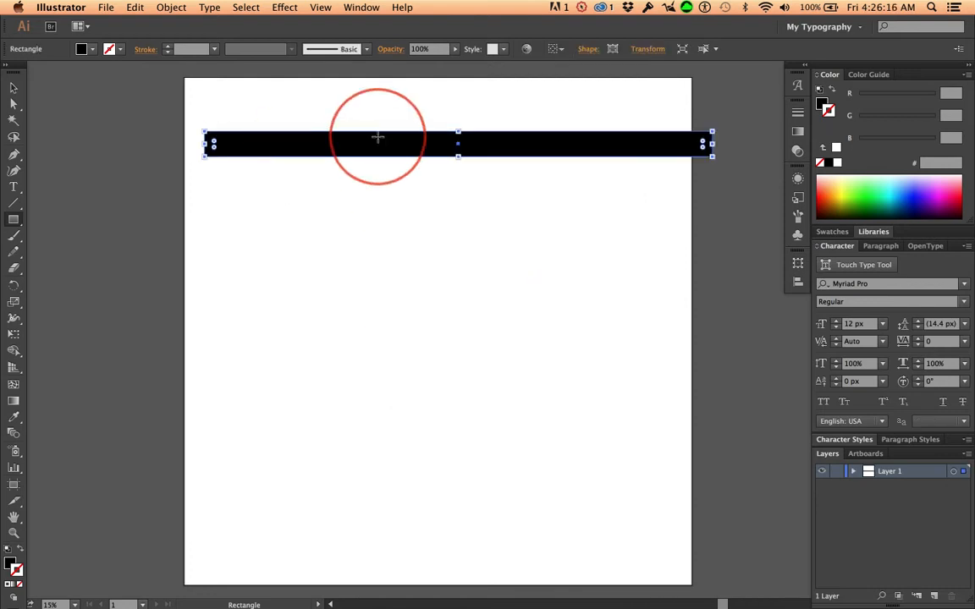
Step: Position the black rectangle at X 0 px and Y 0 px using the Transform values
{"action": "left_click", "coordinate": [13, 87]}
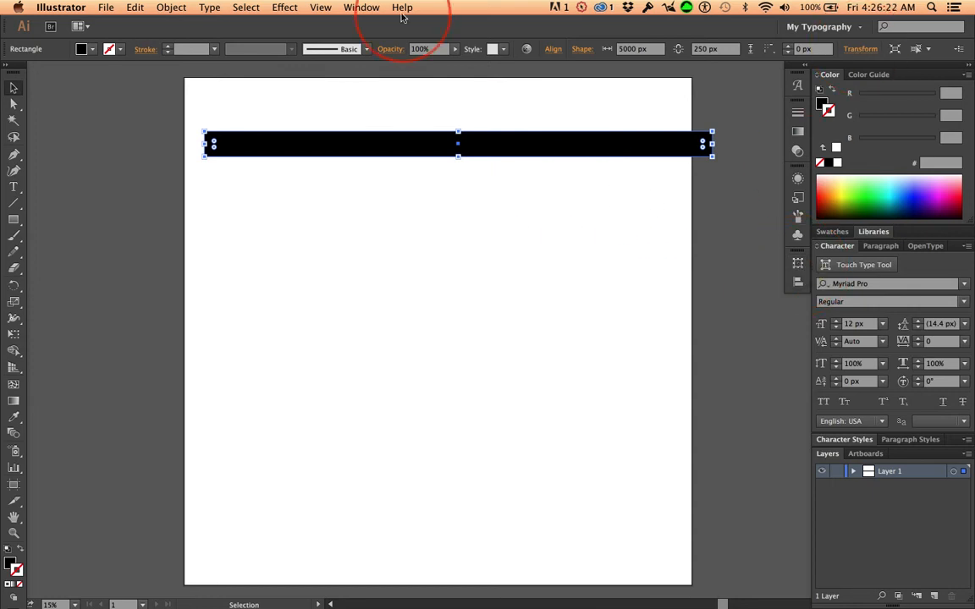
{"action": "left_click", "coordinate": [362, 7]}
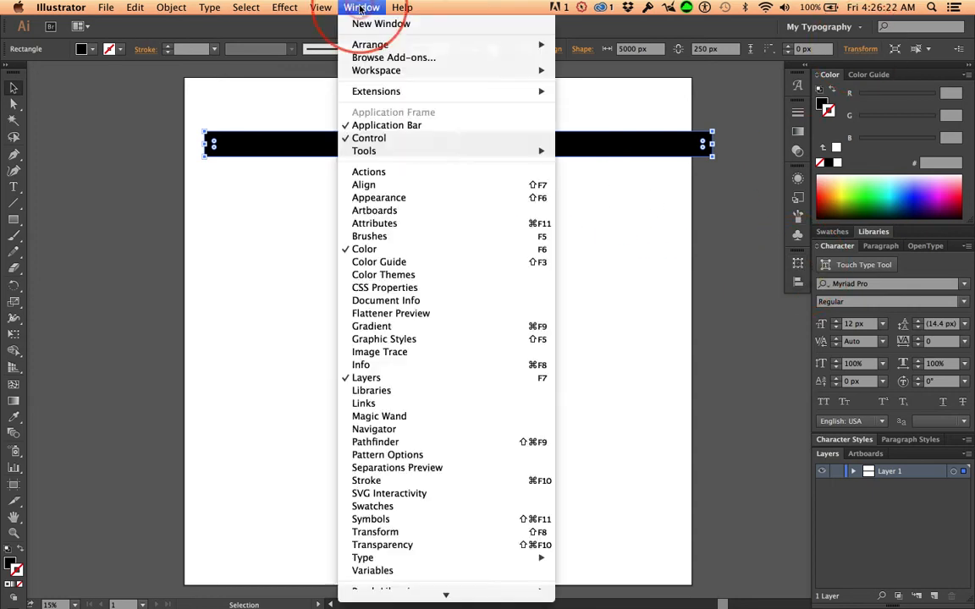
{"action": "left_click", "coordinate": [376, 532]}
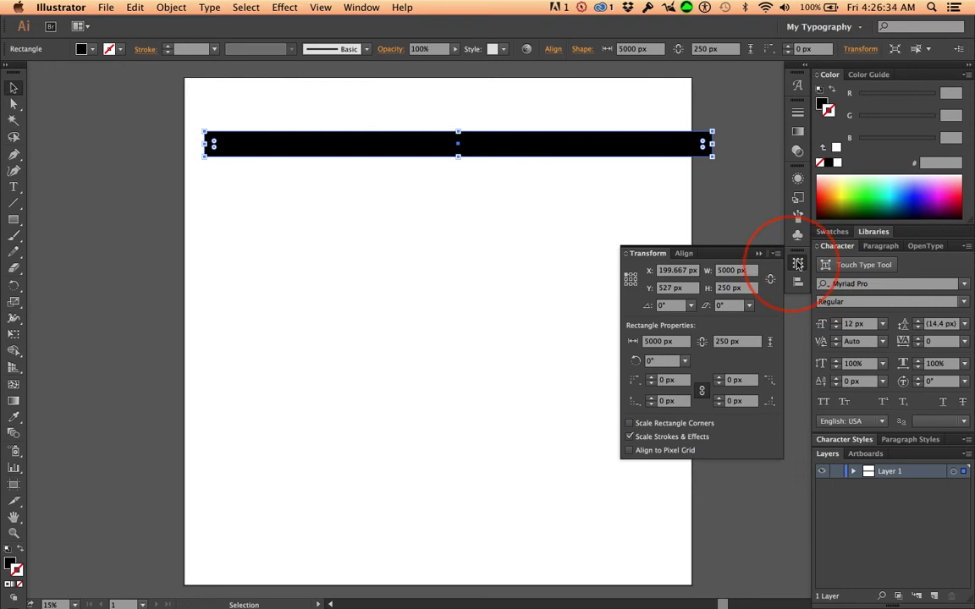
{"action": "left_click", "coordinate": [669, 271]}
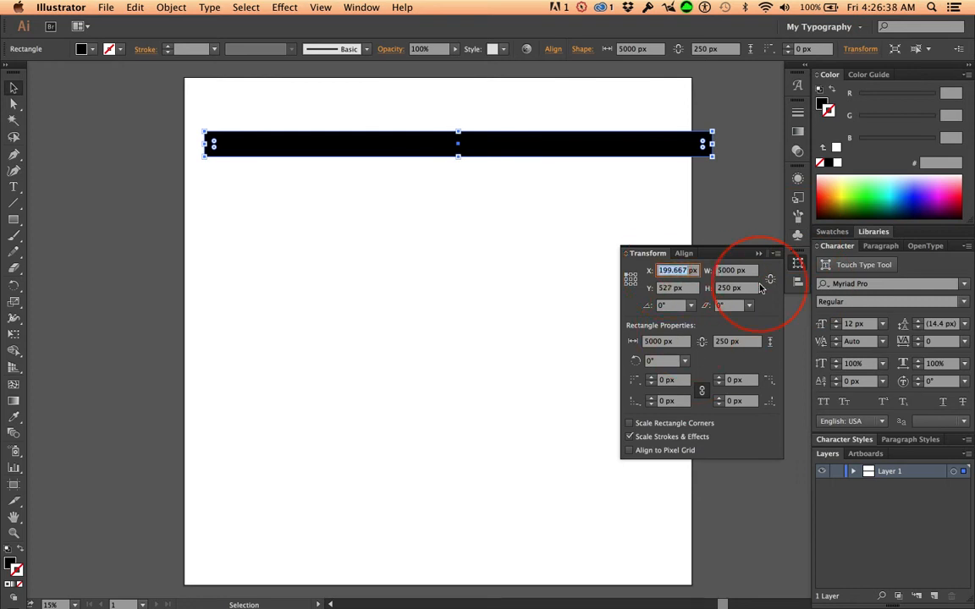
{"action": "type", "text": "0"}
{"action": "key", "text": "Tab"}
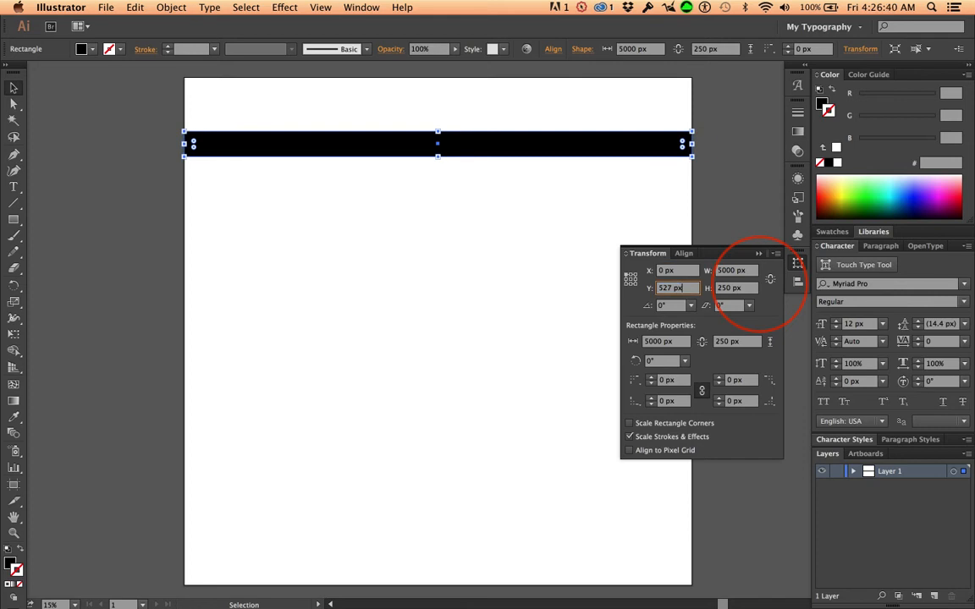
{"action": "key", "text": "Tab"}
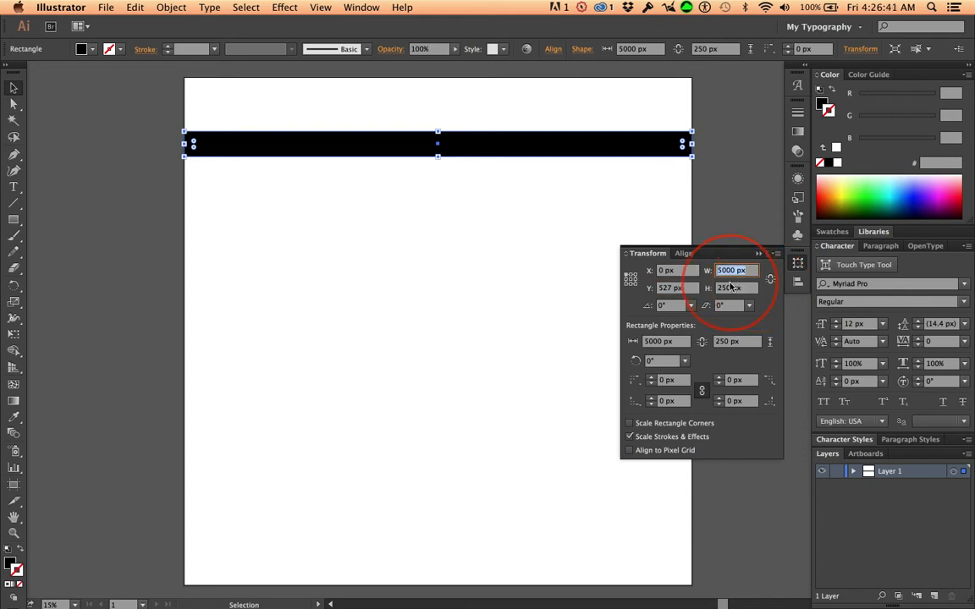
{"action": "double_click", "coordinate": [668, 289]}
{"action": "type", "text": "0"}
{"action": "key", "text": "Tab"}
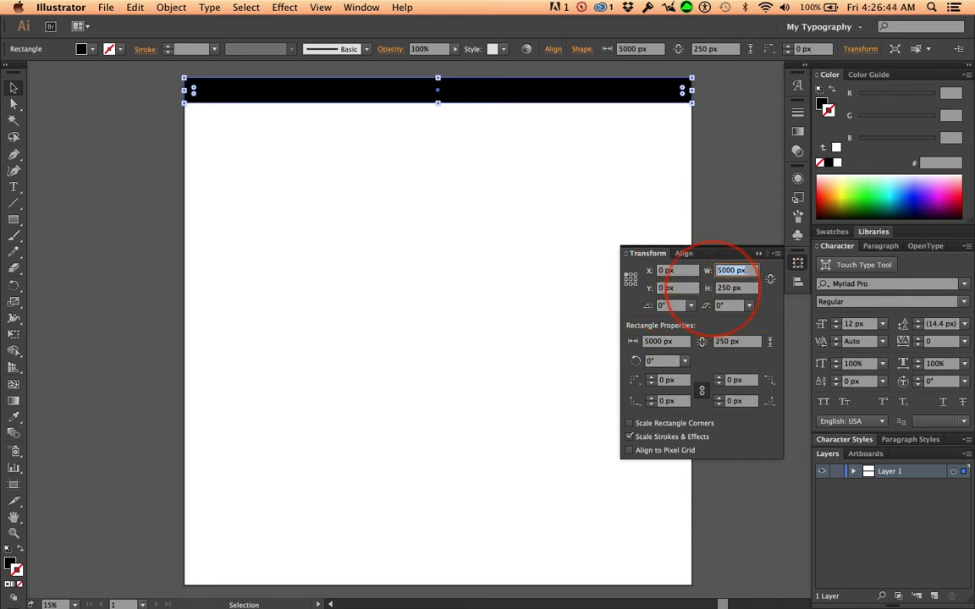
Step: Check the artboard's X and Y coordinates and its size, and return to the Selection tool
{"action": "left_click", "coordinate": [14, 489]}
{"action": "left_click", "coordinate": [326, 304]}
{"action": "left_click", "coordinate": [580, 48]}
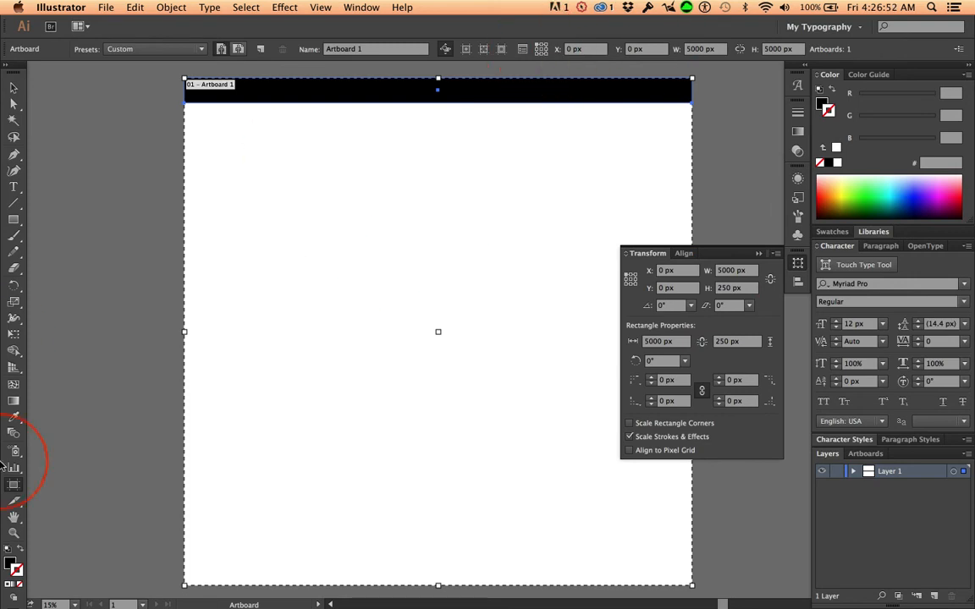
{"action": "left_click", "coordinate": [13, 87]}
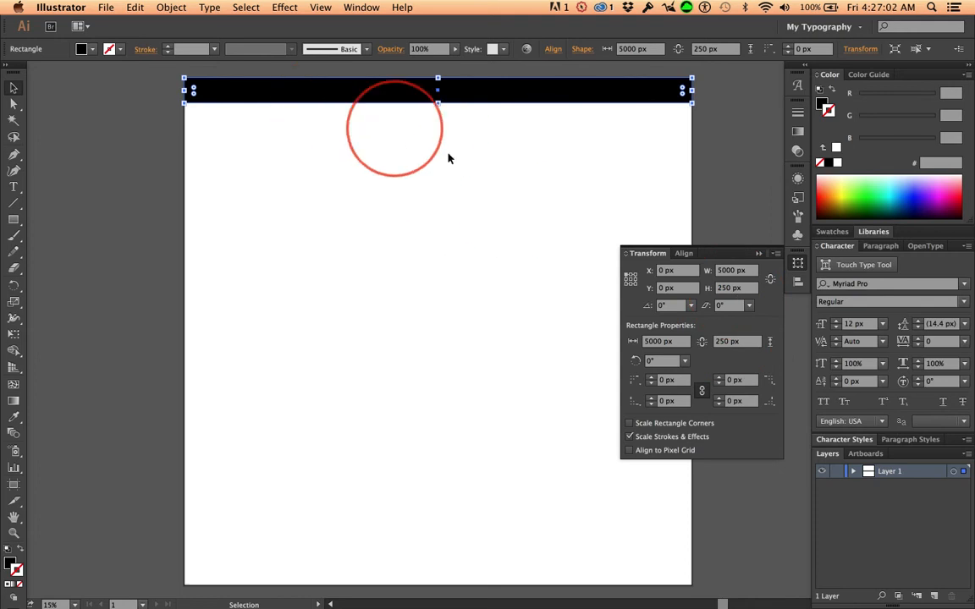
{"action": "left_click", "coordinate": [758, 254]}
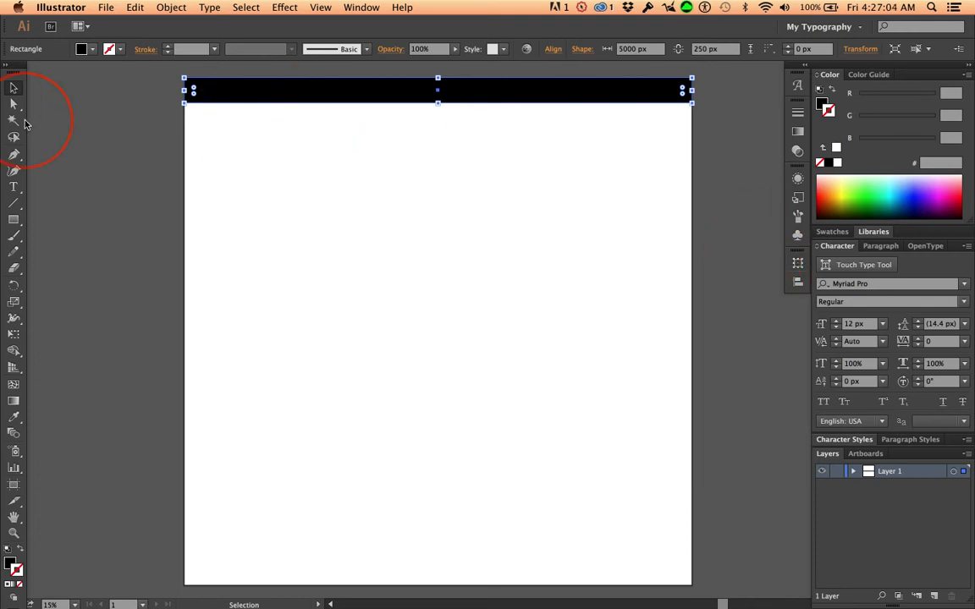
Step: Make a copy of the rectangle moved 0 px horizontally and 450 px vertically
{"action": "double_click", "coordinate": [14, 89]}
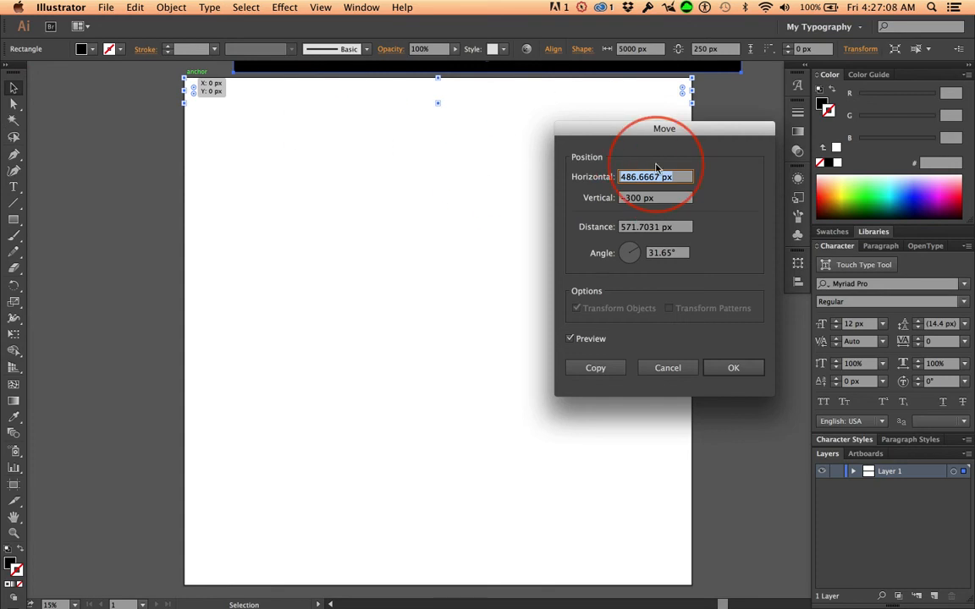
{"action": "key", "text": "Tab"}
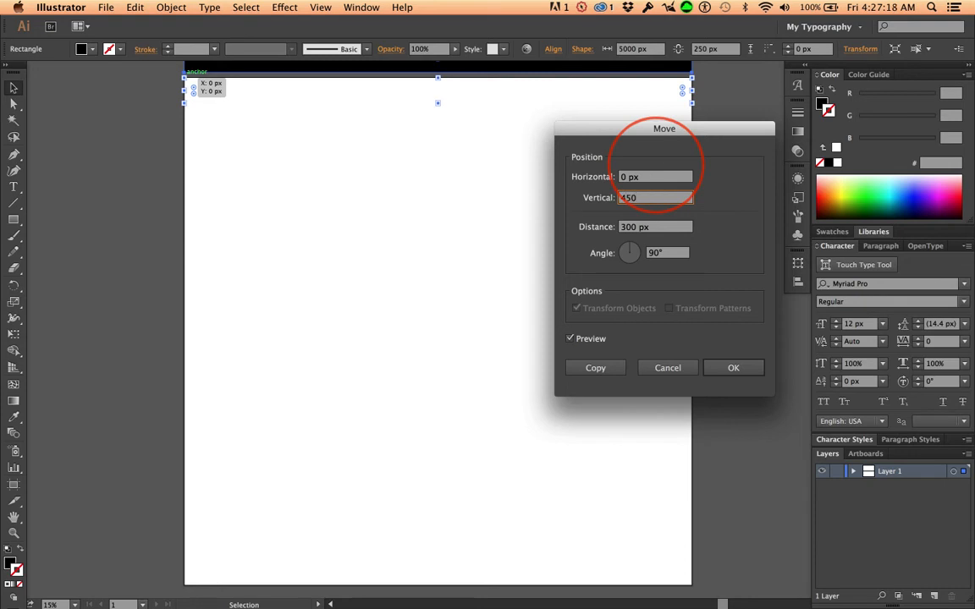
{"action": "key", "text": "Tab"}
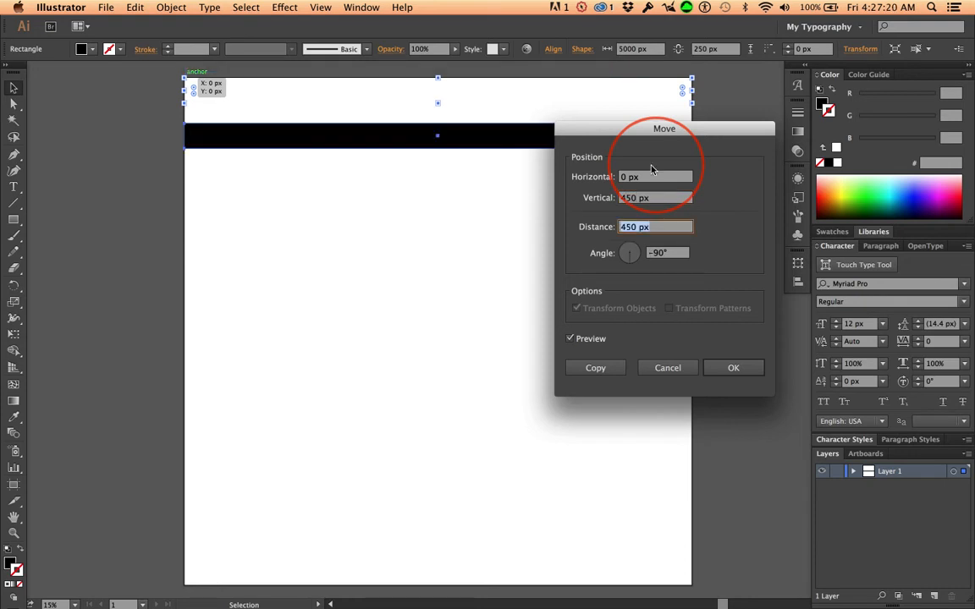
{"action": "left_click", "coordinate": [592, 367]}
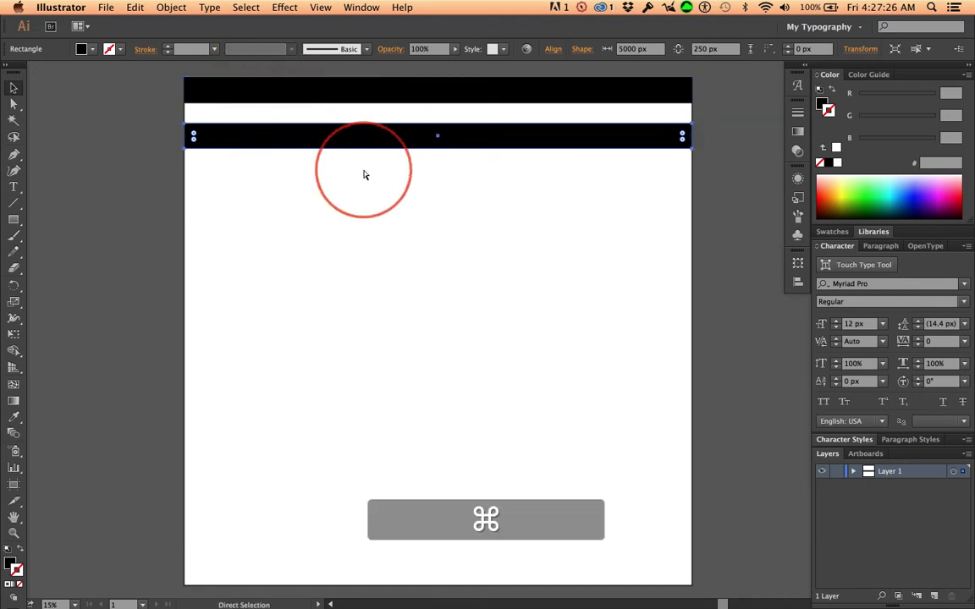
Step: Repeat the copy transformation ten times to fill the artboard with evenly spaced stripes down past its lower edge
{"action": "key", "text": "super+d"}
{"action": "key", "text": "super+d"}
{"action": "key", "text": "super+d"}
{"action": "key", "text": "super+d"}
{"action": "key", "text": "super+d"}
{"action": "key", "text": "super+d"}
{"action": "key", "text": "super+d"}
{"action": "key", "text": "super+d"}
{"action": "key", "text": "super+d"}
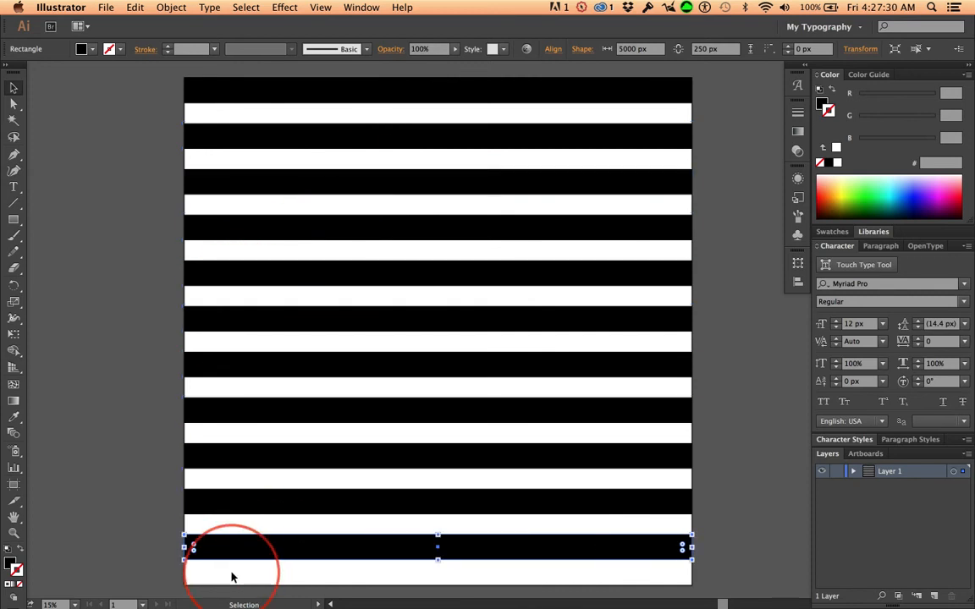
{"action": "key", "text": "super+d"}
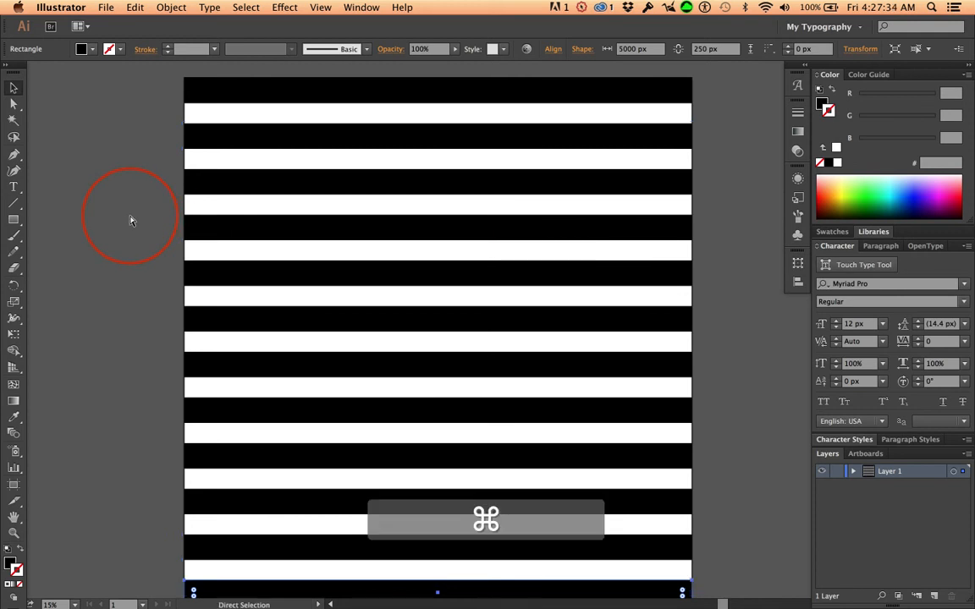
Step: Select all the stripes and set their combined height to 5000 px
{"action": "key", "text": "super+minus"}
{"action": "left_click", "coordinate": [365, 301]}
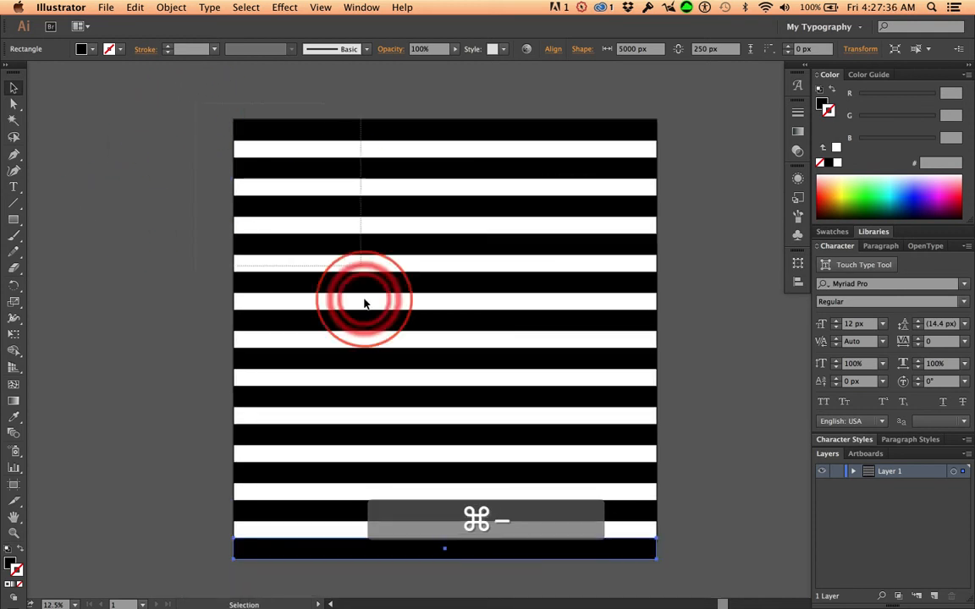
{"action": "key", "text": "super+a"}
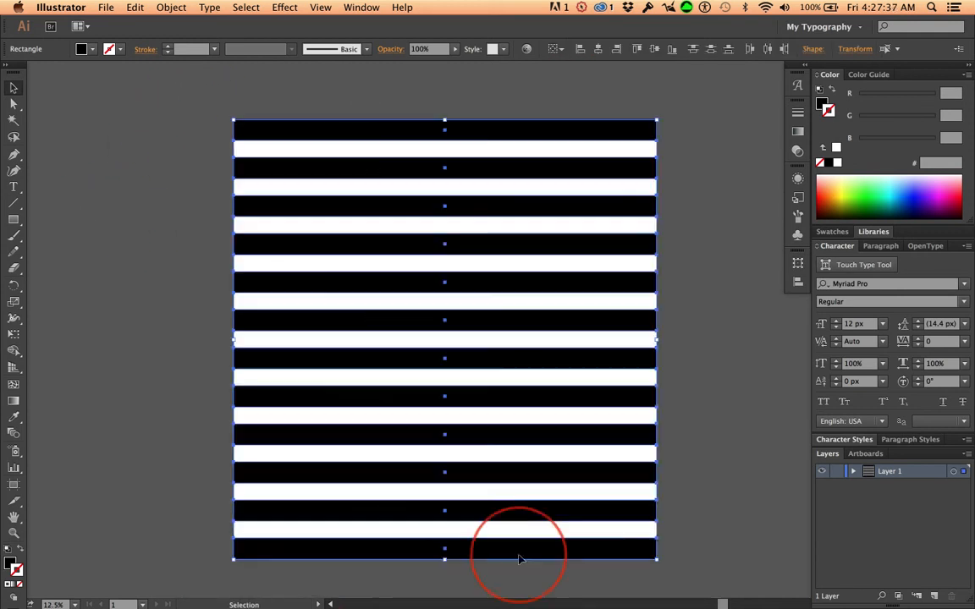
{"action": "left_click", "coordinate": [800, 263]}
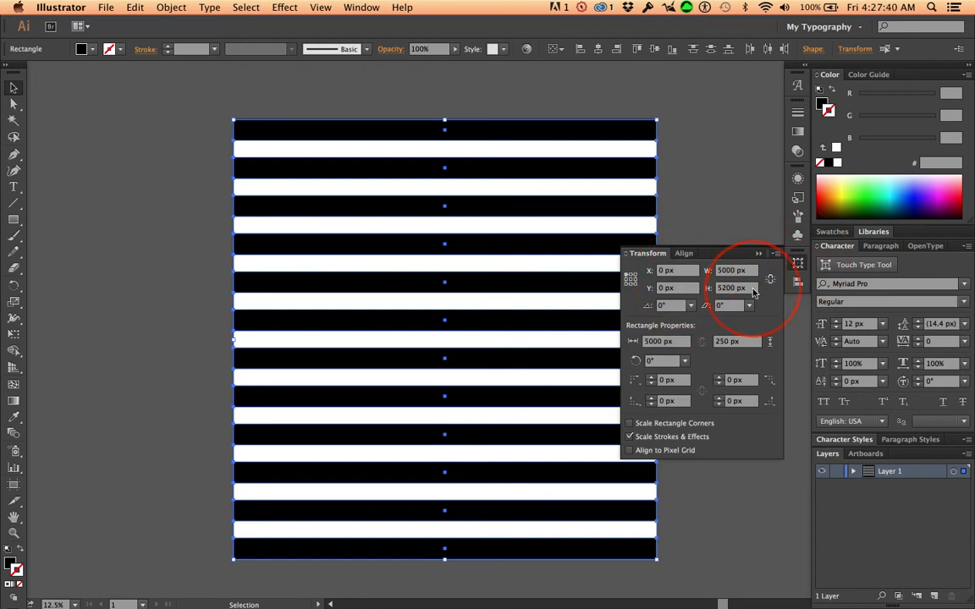
{"action": "double_click", "coordinate": [723, 293]}
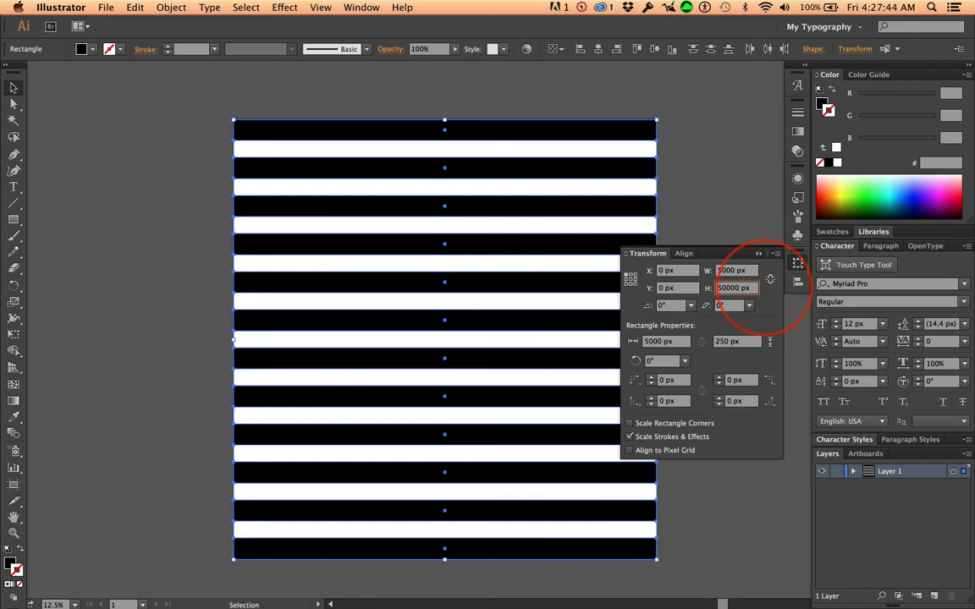
{"action": "key", "text": "Tab"}
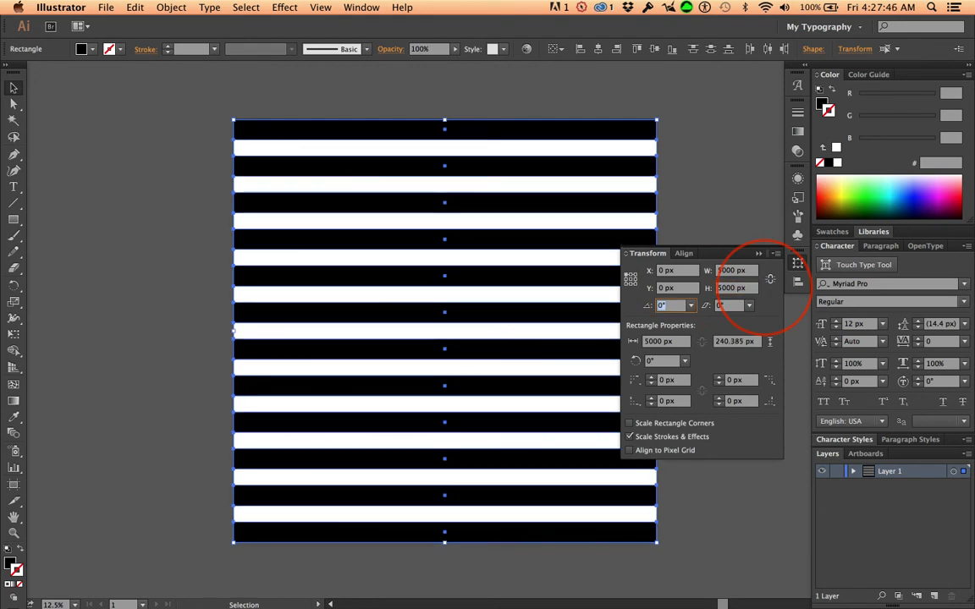
{"action": "left_click", "coordinate": [759, 254]}
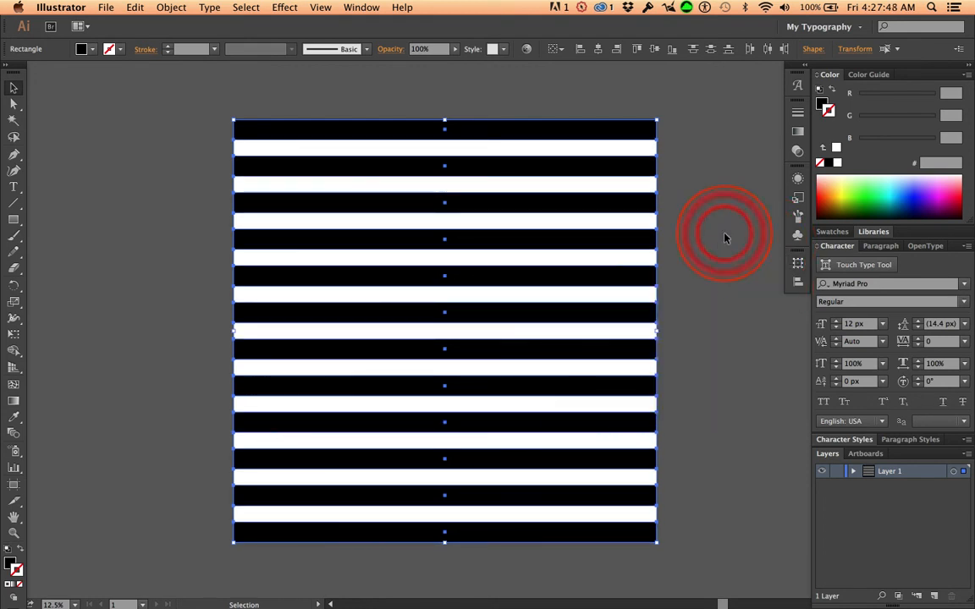
Step: Check the dimensions of the topmost stripe on its own
{"action": "left_click", "coordinate": [220, 124]}
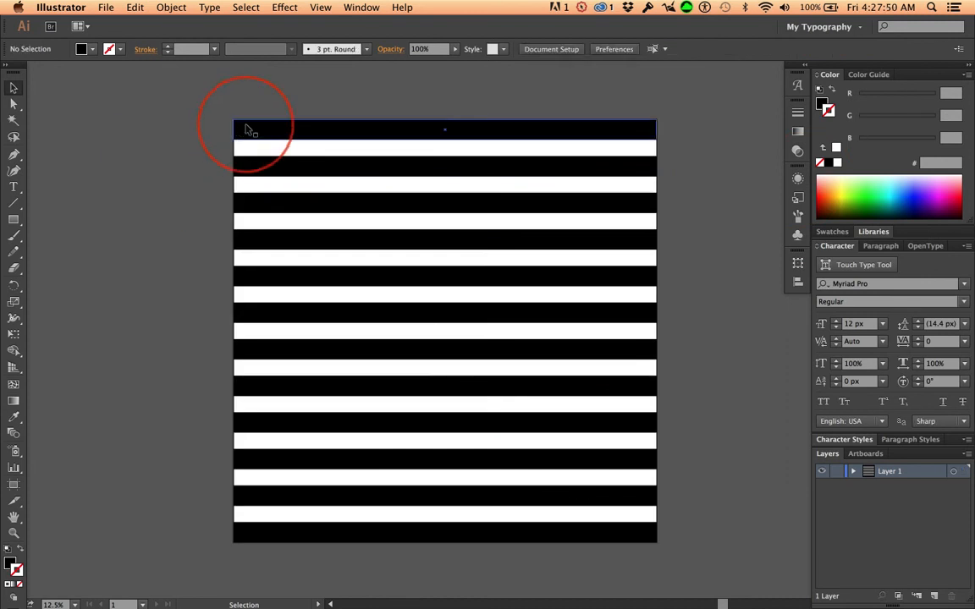
{"action": "left_click", "coordinate": [254, 129]}
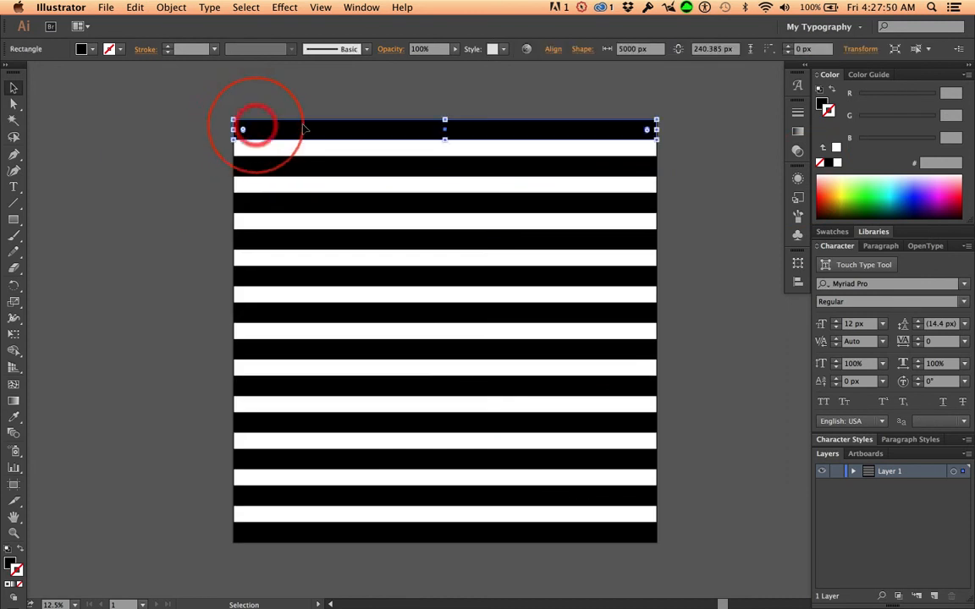
{"action": "left_click", "coordinate": [797, 265]}
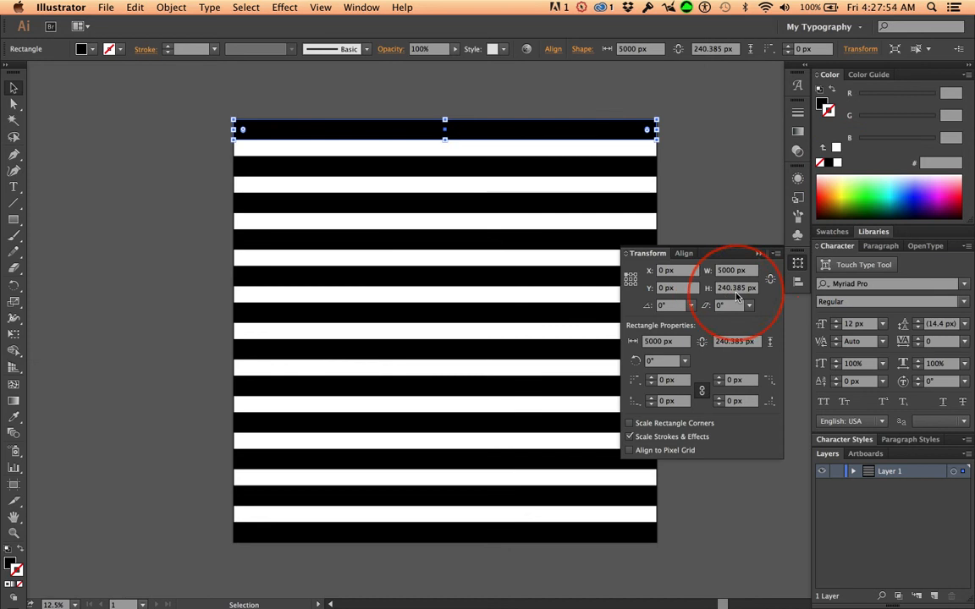
{"action": "left_click", "coordinate": [759, 256]}
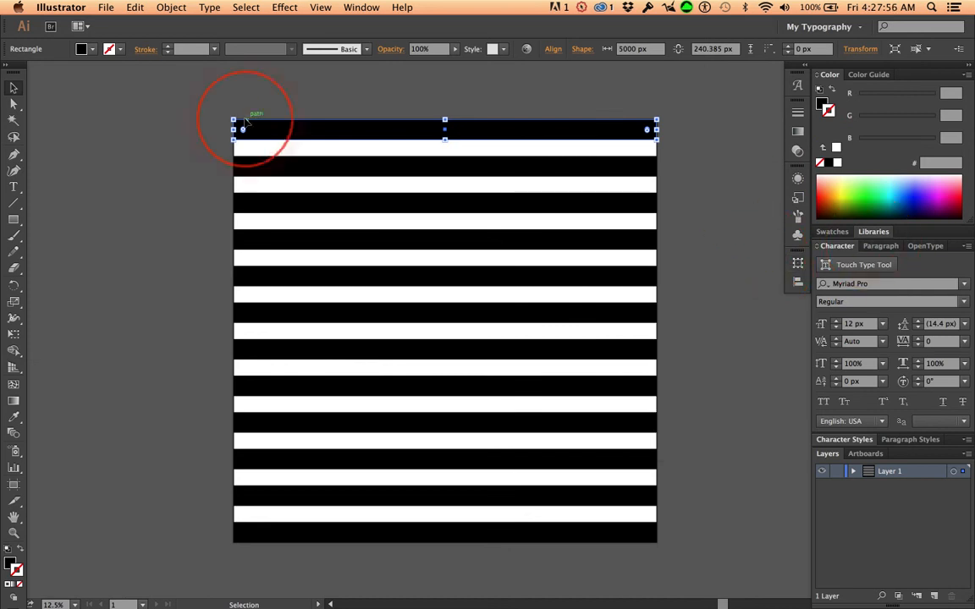
Step: Copy all the stripes, switch to Photoshop and create a new 5000 × 5000 px RGB document with a white background
{"action": "left_click_drag", "start_coordinate": [185, 98], "coordinate": [389, 545]}
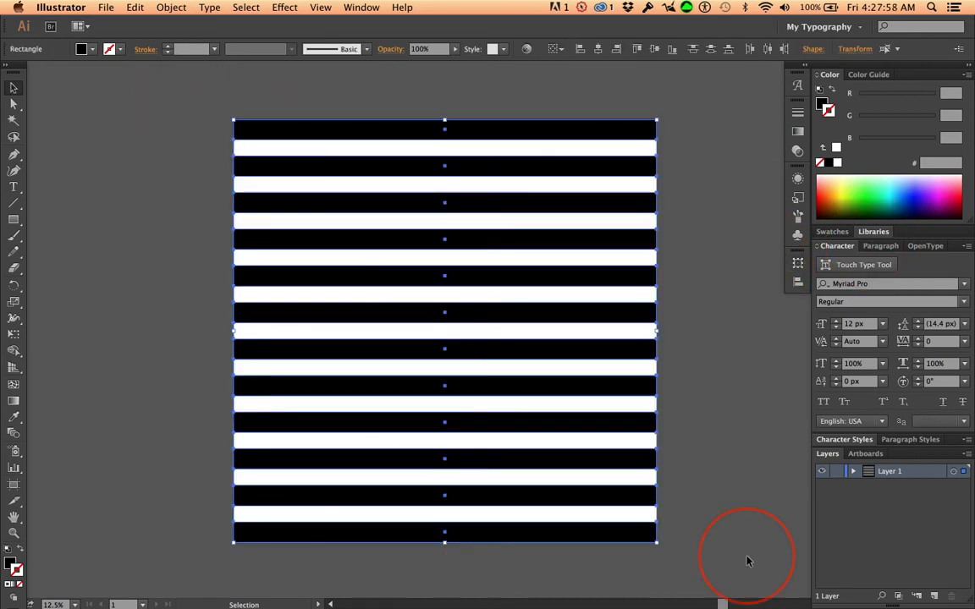
{"action": "key", "text": "super+c"}
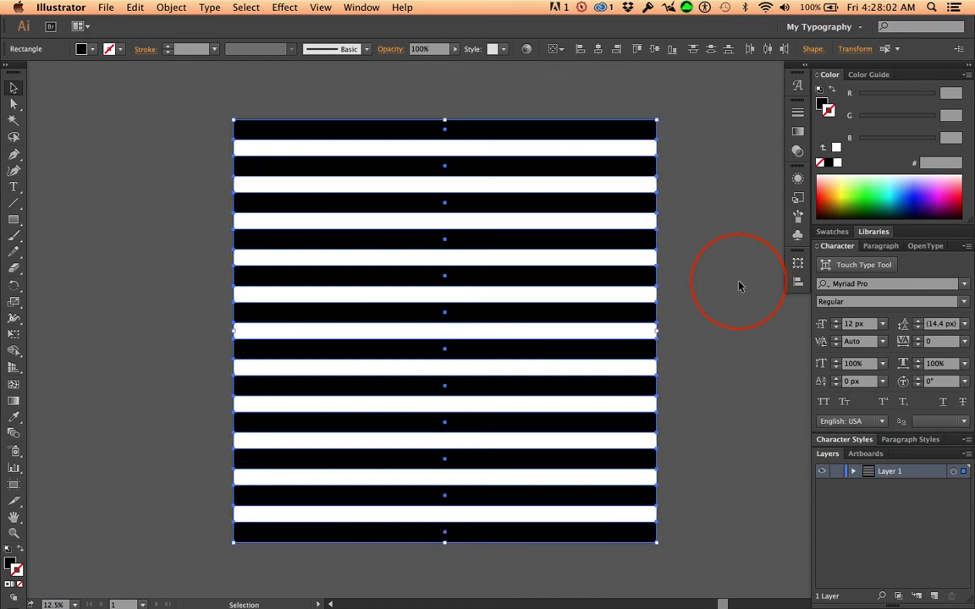
{"action": "key", "text": "super+Tab"}
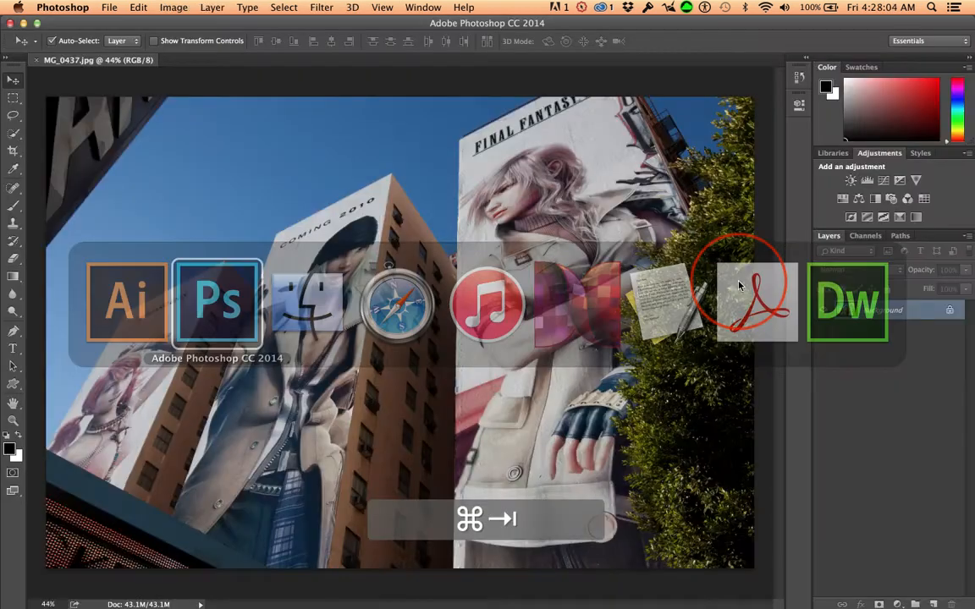
{"action": "key", "text": "super+n"}
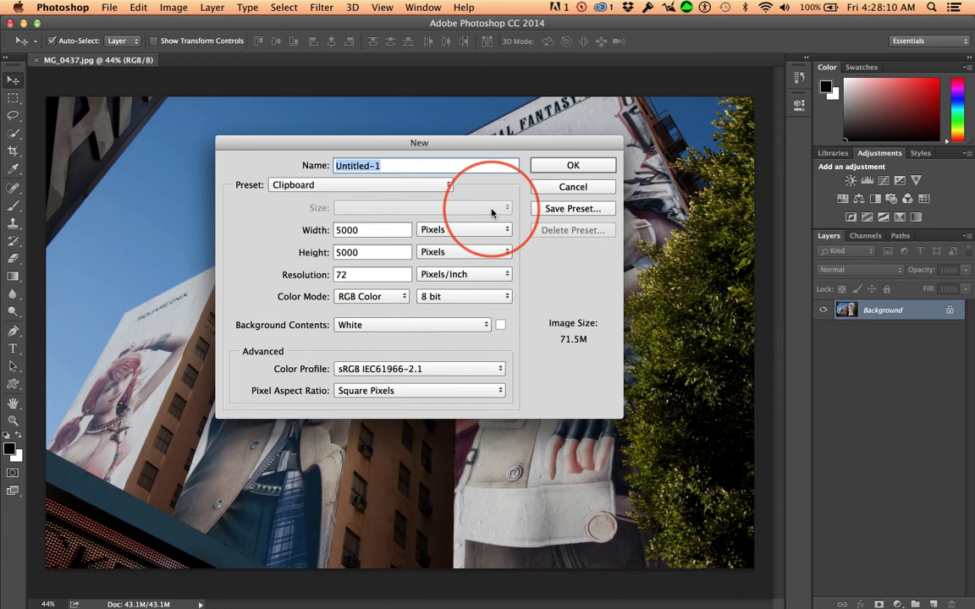
{"action": "left_click", "coordinate": [574, 165]}
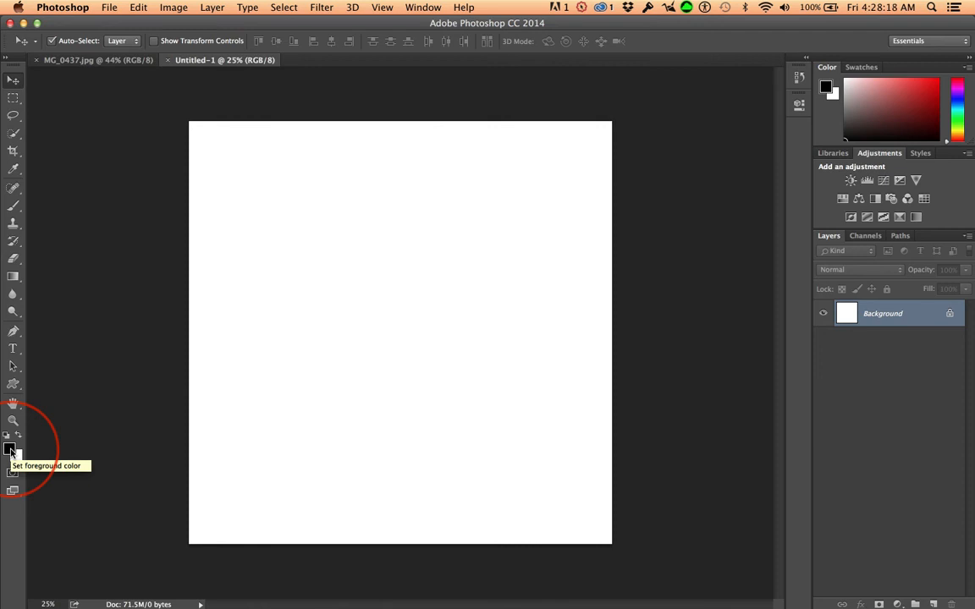
Step: Paste the copied stripes into the new document as a Smart Object and commit the placement at full canvas size
{"action": "key", "text": "super"}
{"action": "key", "text": "super+v"}
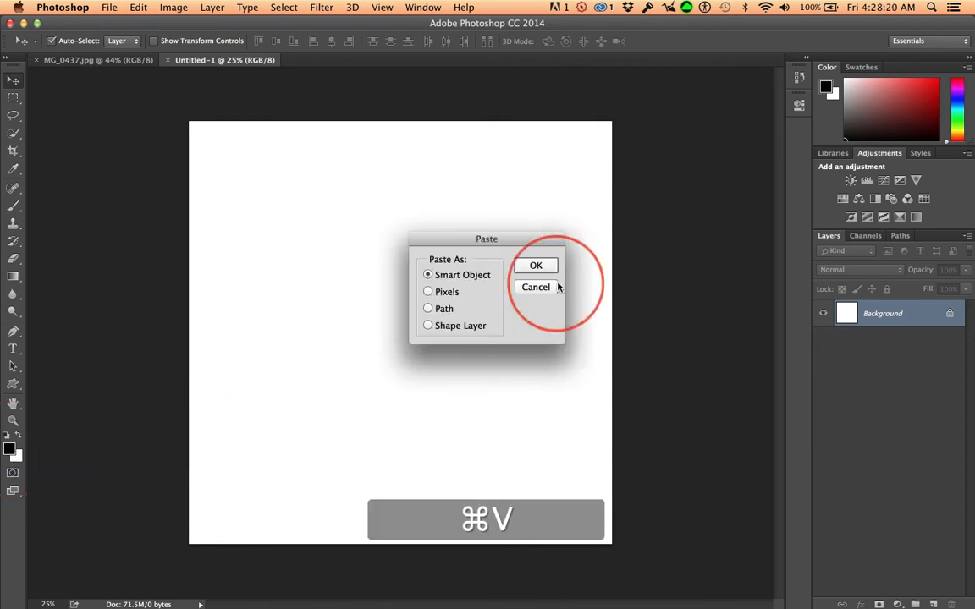
{"action": "left_click", "coordinate": [538, 265]}
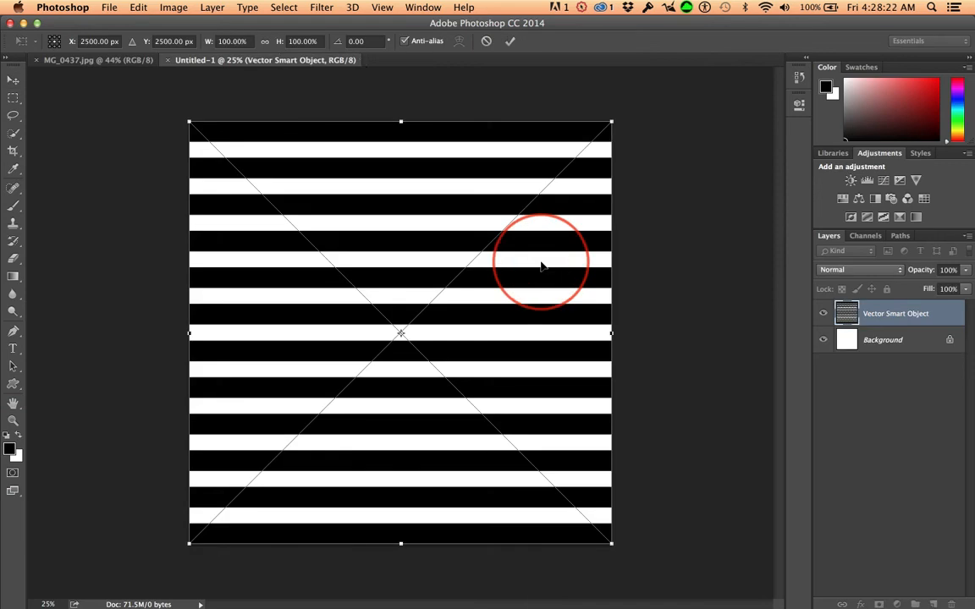
{"action": "key", "text": "Return"}
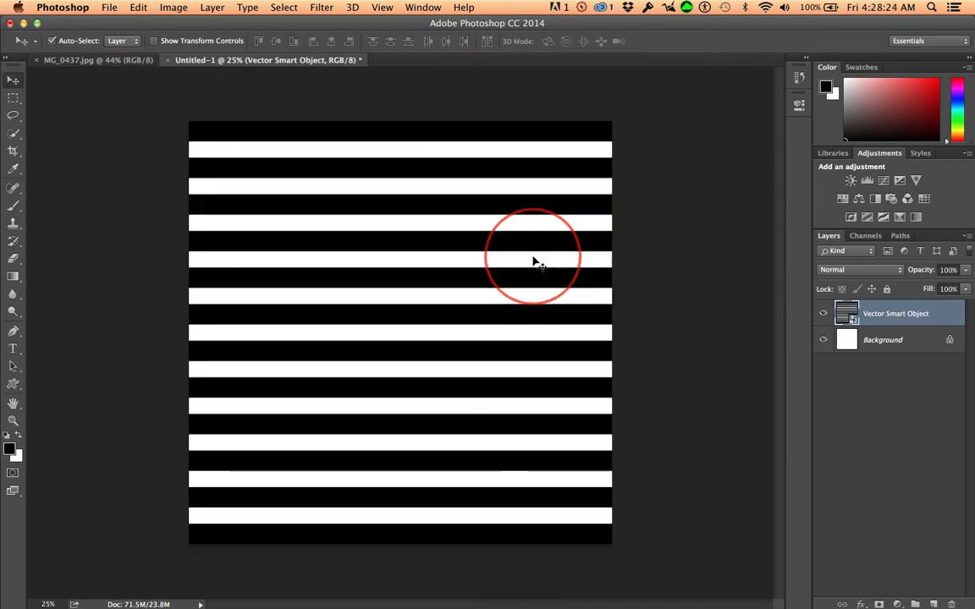
{"action": "key", "text": "ctrl+alt+super"}
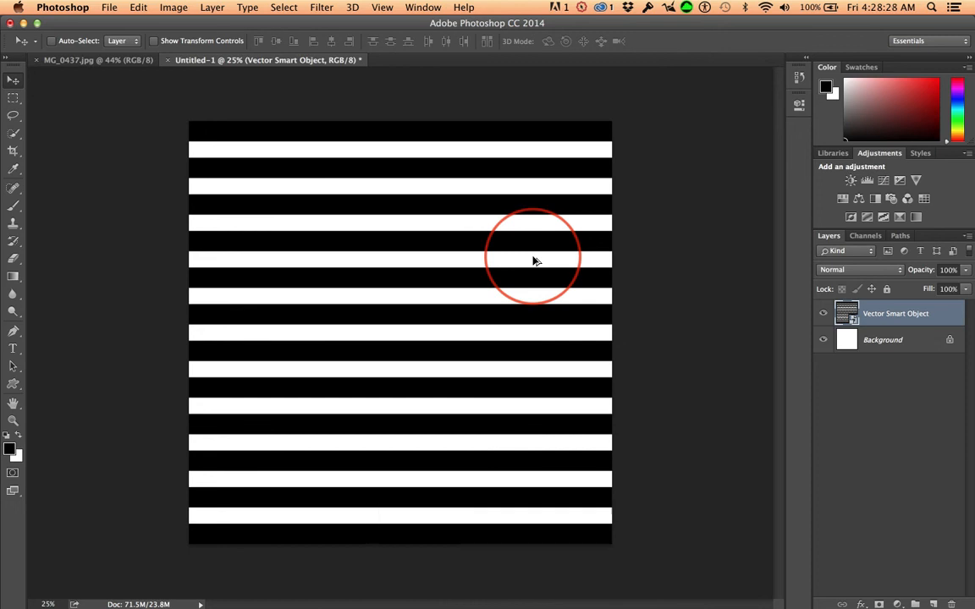
{"action": "key", "text": "alt+super+b"}
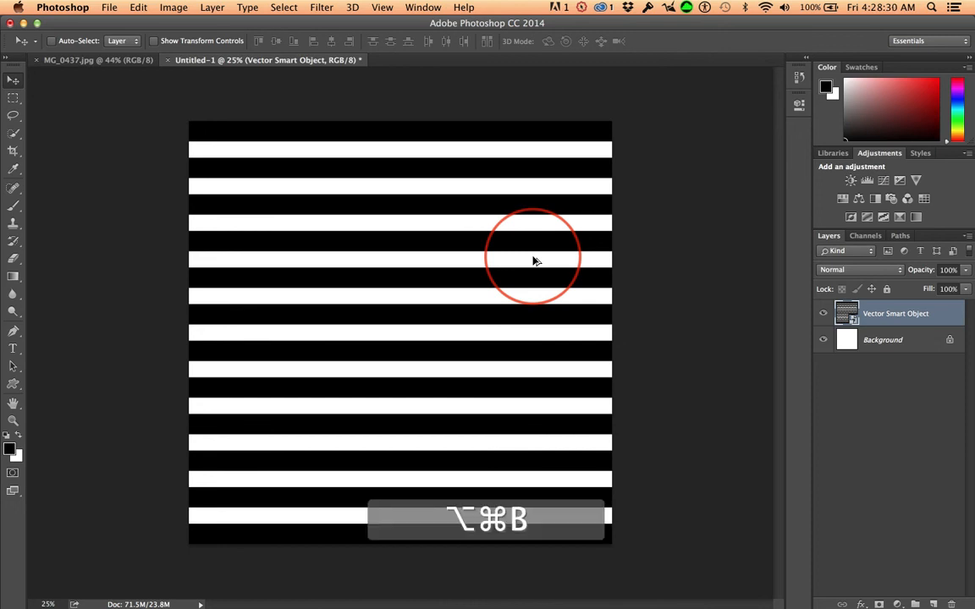
{"action": "key", "text": "ctrl+alt+super"}
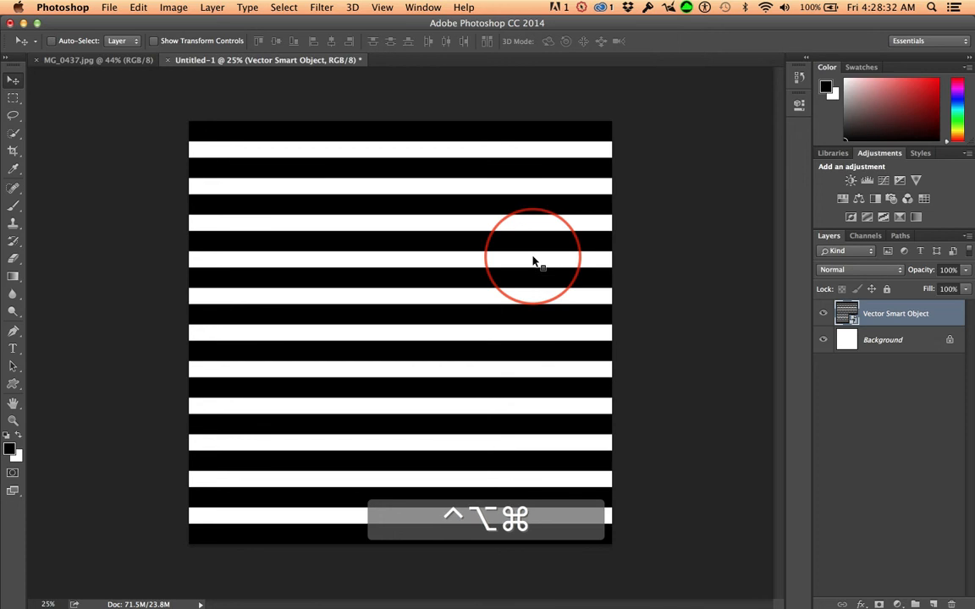
{"action": "key", "text": "ctrl+alt+super+b"}
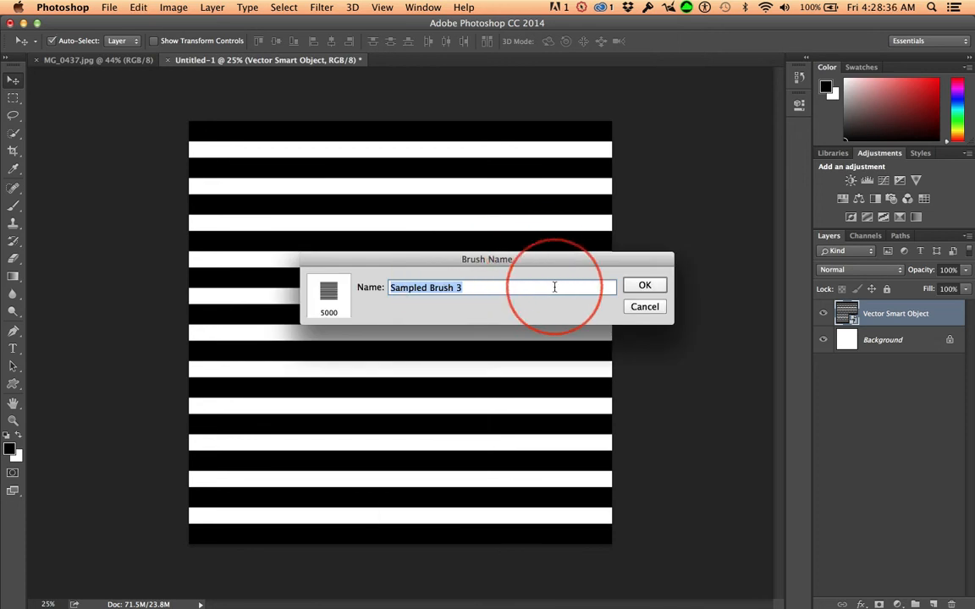
{"action": "left_click", "coordinate": [643, 306]}
{"action": "left_click", "coordinate": [138, 7]}
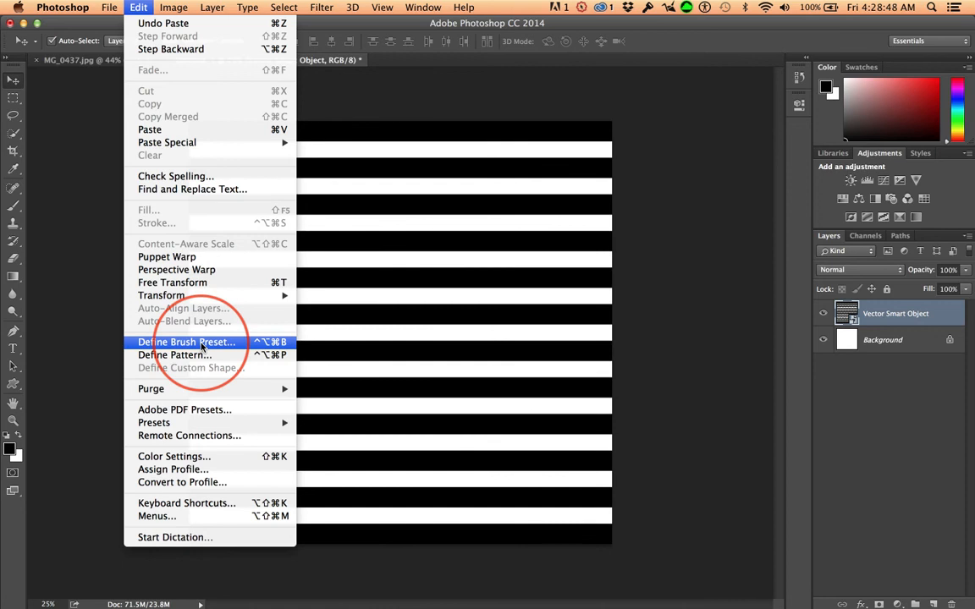
{"action": "left_click", "coordinate": [137, 8]}
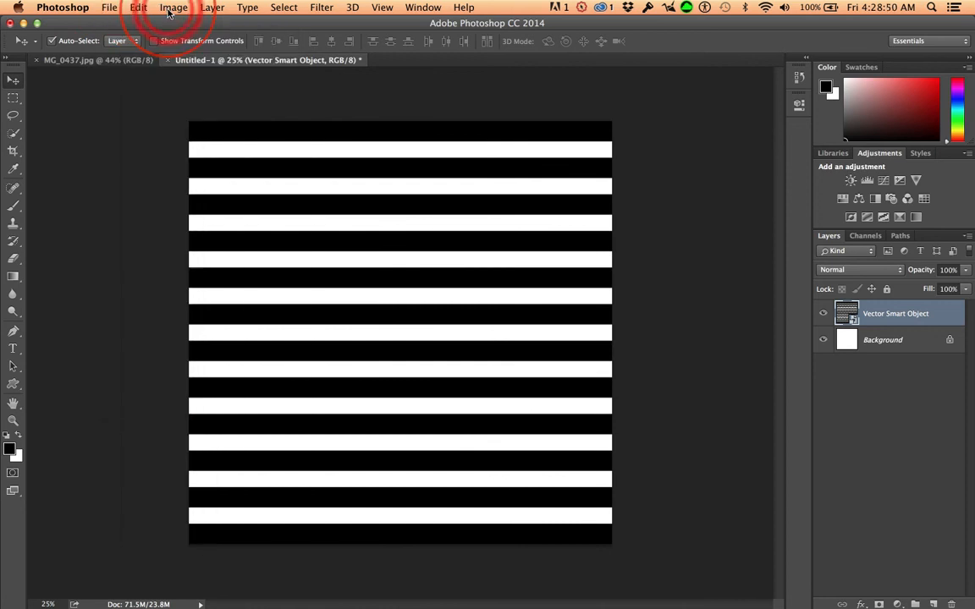
Step: Define the stripe artwork as a brush preset named Sampled Brush 3
{"action": "key", "text": "ctrl+alt+super+b"}
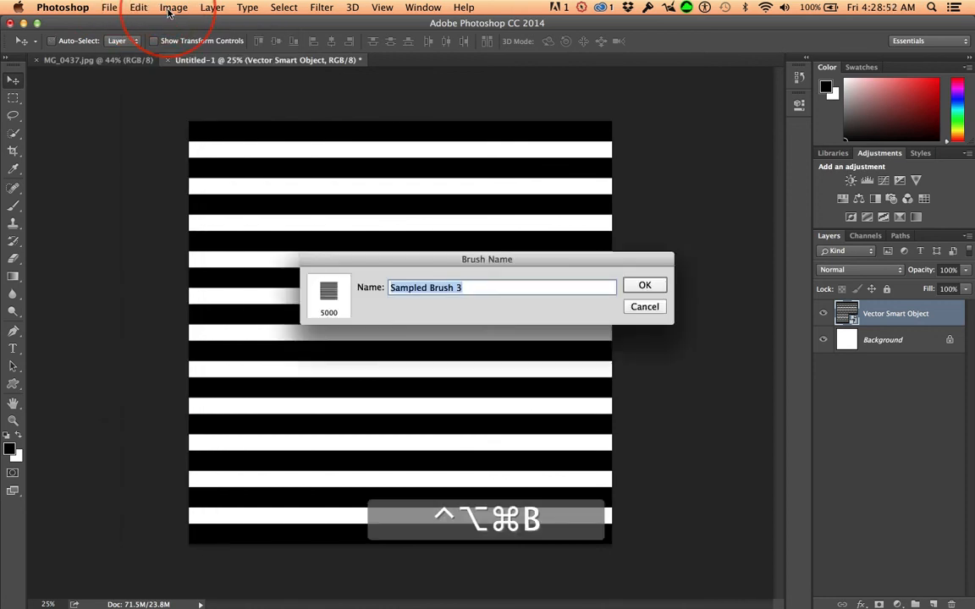
{"action": "key", "text": "Return"}
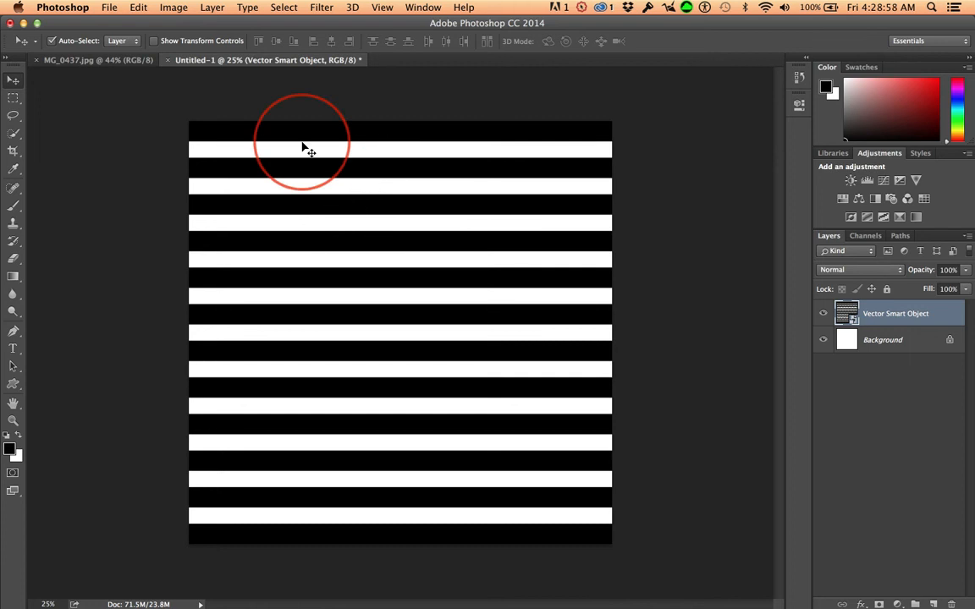
Step: Switch to MG_0437.jpg, add a new empty layer and set the Brush tool to the 5000 px stripe brush
{"action": "left_click", "coordinate": [93, 59]}
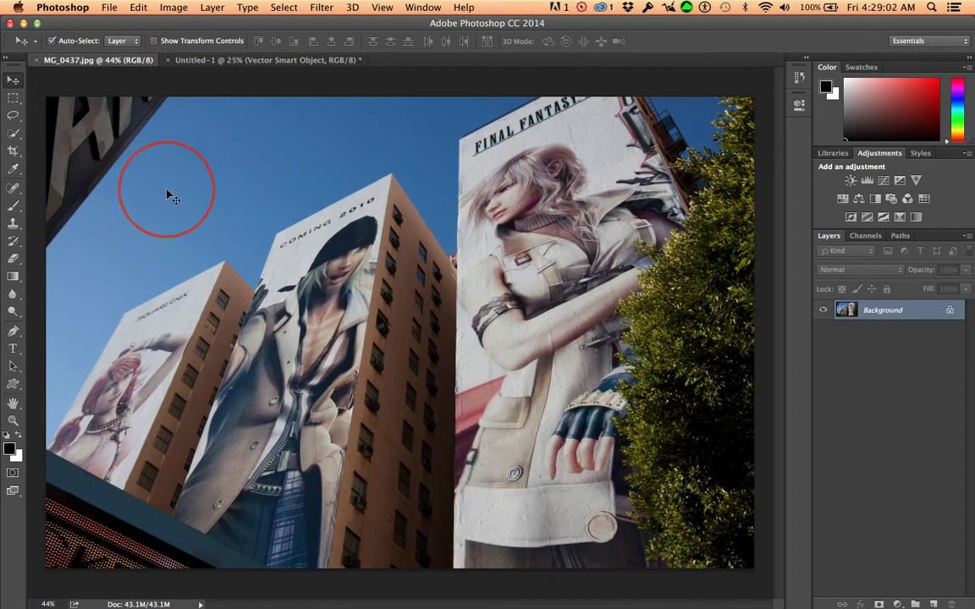
{"action": "key", "text": "b"}
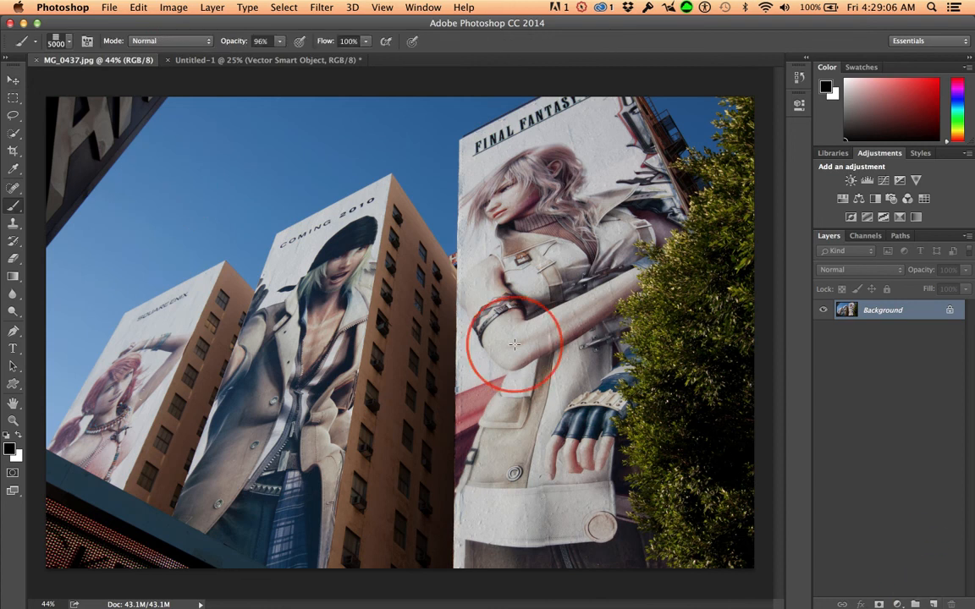
{"action": "key", "text": "alt+shift+super+n"}
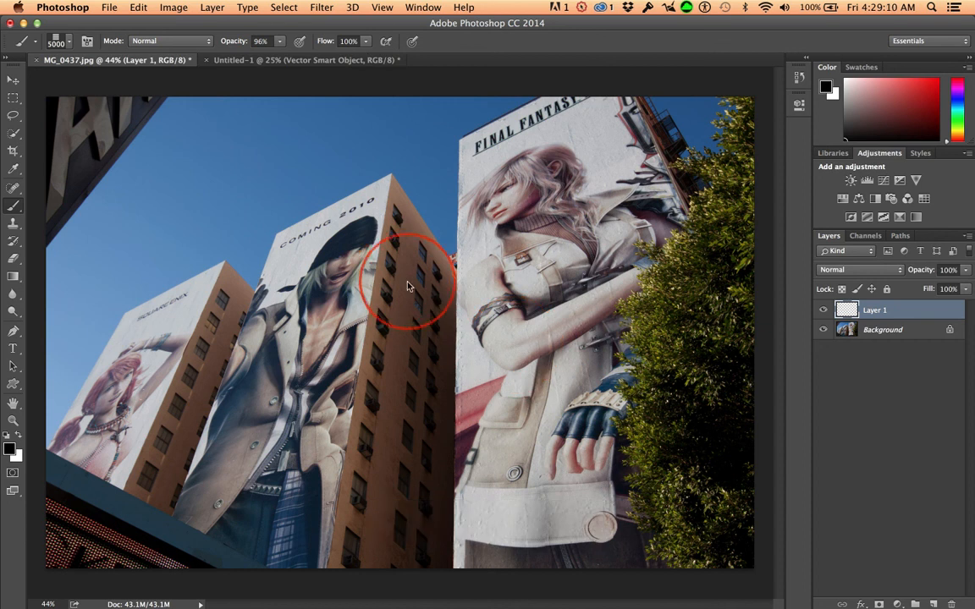
{"action": "left_click", "coordinate": [68, 44]}
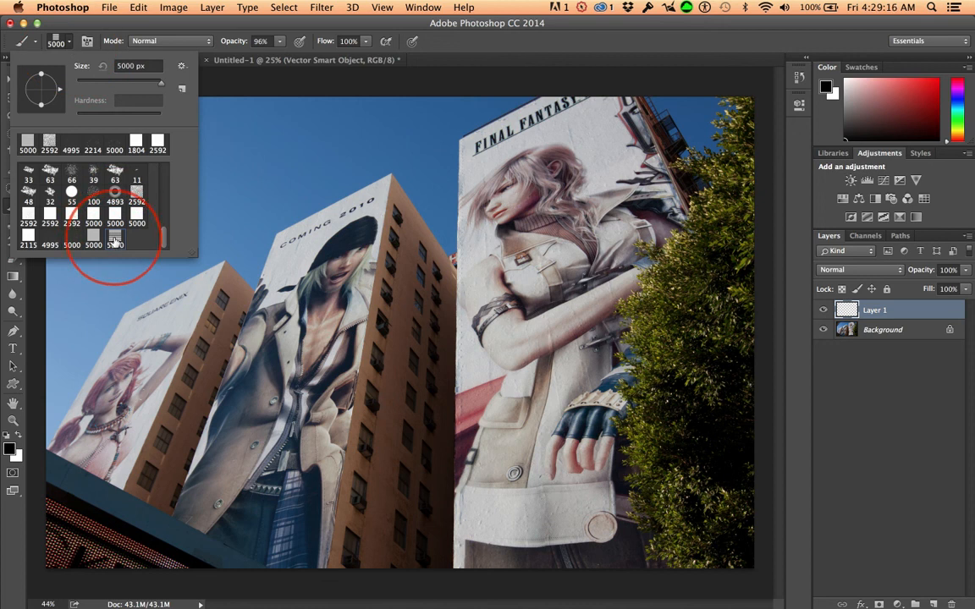
{"action": "left_click", "coordinate": [52, 43]}
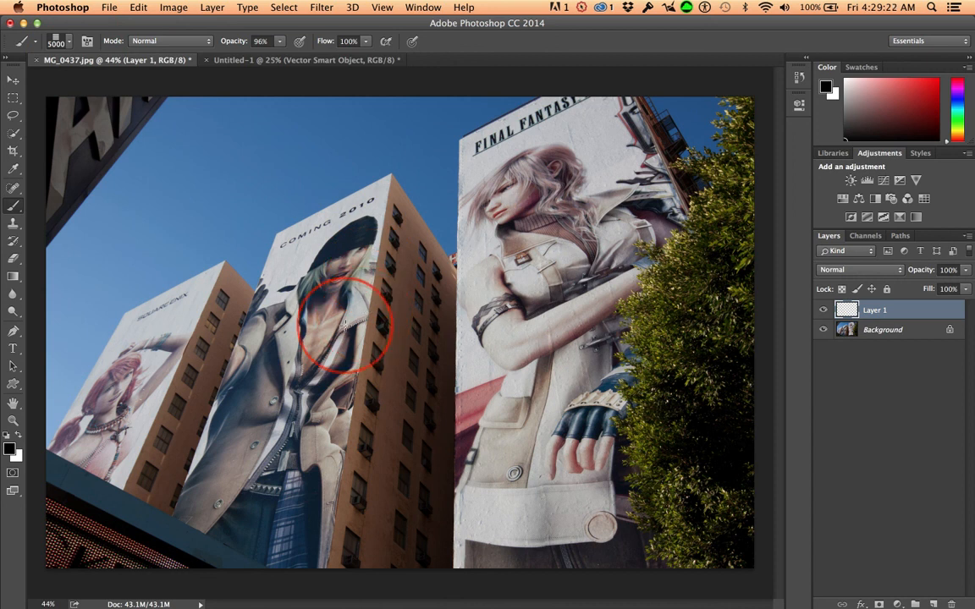
Step: Reduce the stripe brush to about 3086 px and stamp black stripes over the middle of the photo on Layer 1
{"action": "key", "text": "ctrl+alt"}
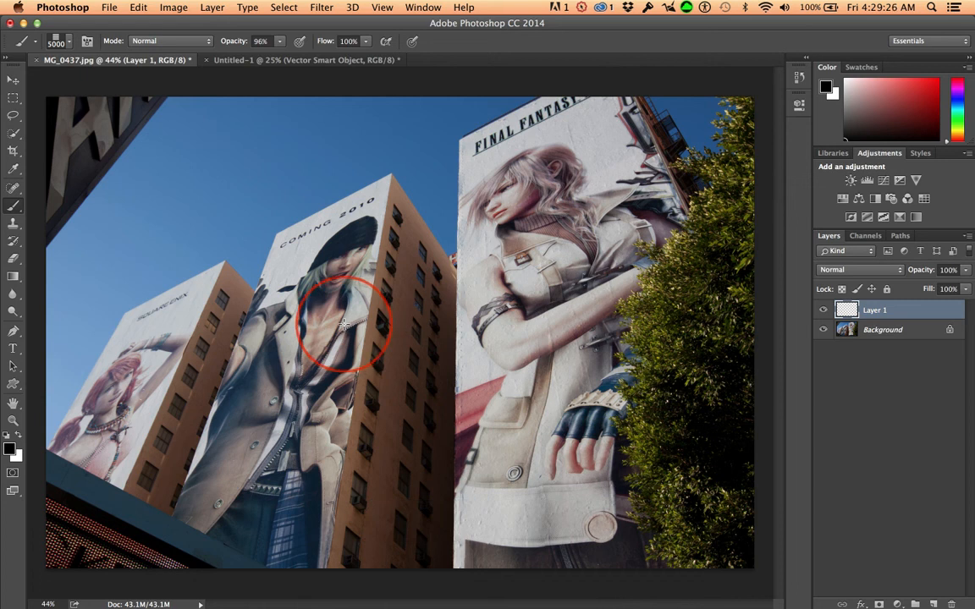
{"action": "mouse_move", "coordinate": [342, 321]}
{"action": "left_mouse_down"}
{"action": "mouse_move", "coordinate": [415, 340]}
{"action": "mouse_move", "coordinate": [479, 341]}
{"action": "mouse_move", "coordinate": [199, 318]}
{"action": "left_mouse_up"}
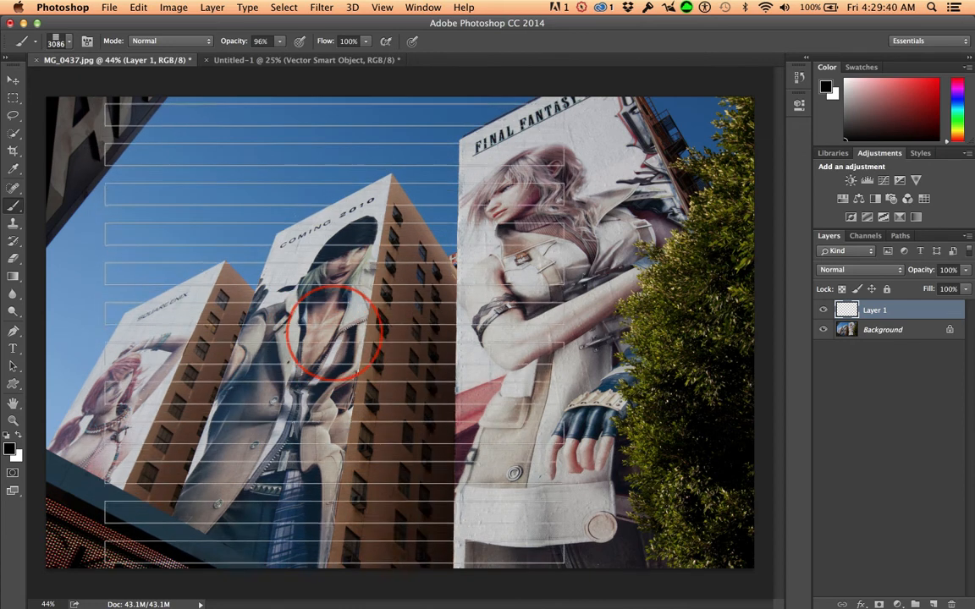
{"action": "left_click", "coordinate": [336, 326]}
{"action": "left_click", "coordinate": [336, 326]}
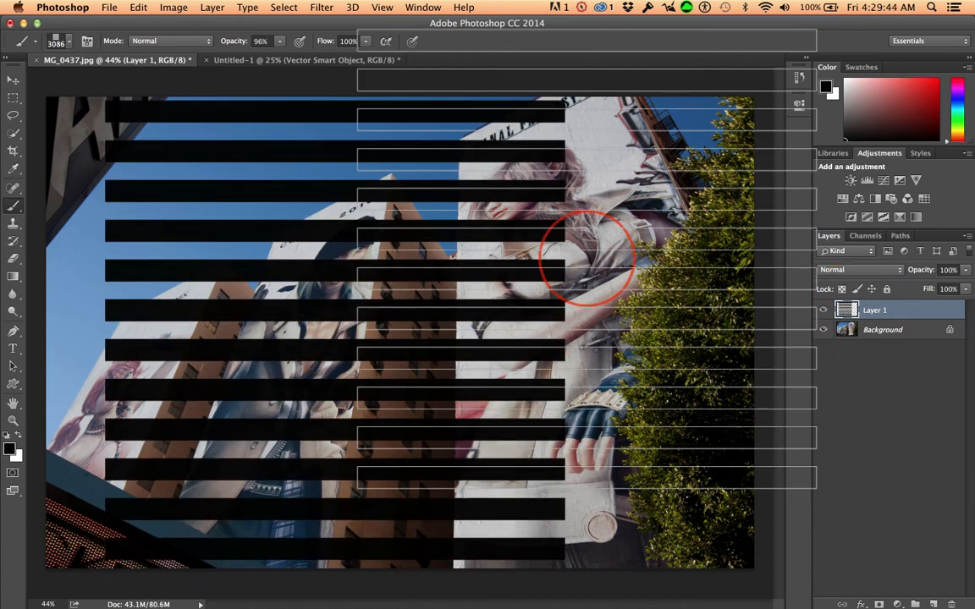
Step: Load the stamped stripes on Layer 1 as a selection
{"action": "key", "text": "v"}
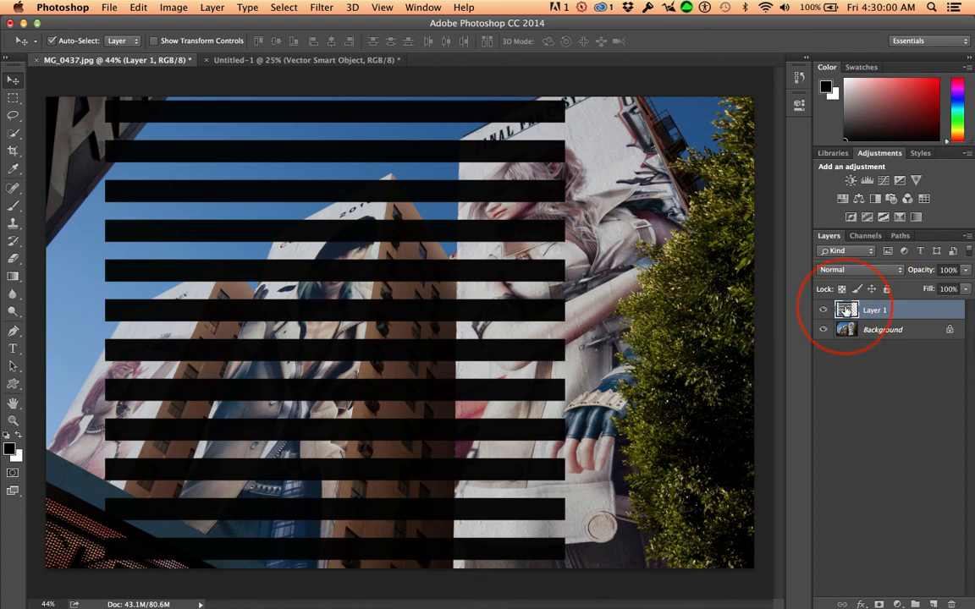
{"action": "key", "text": "super"}
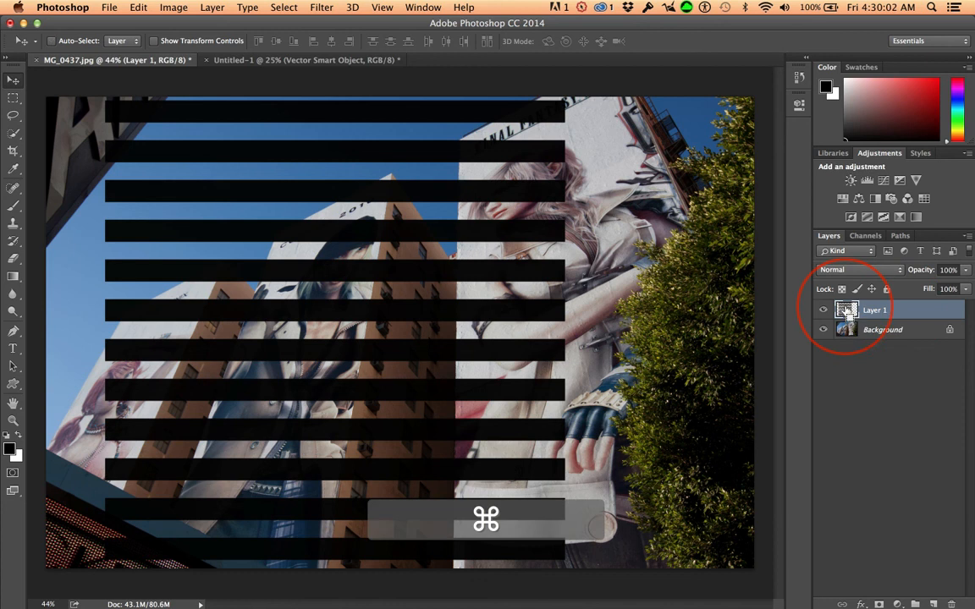
{"action": "left_click", "coordinate": [847, 312], "text": "super"}
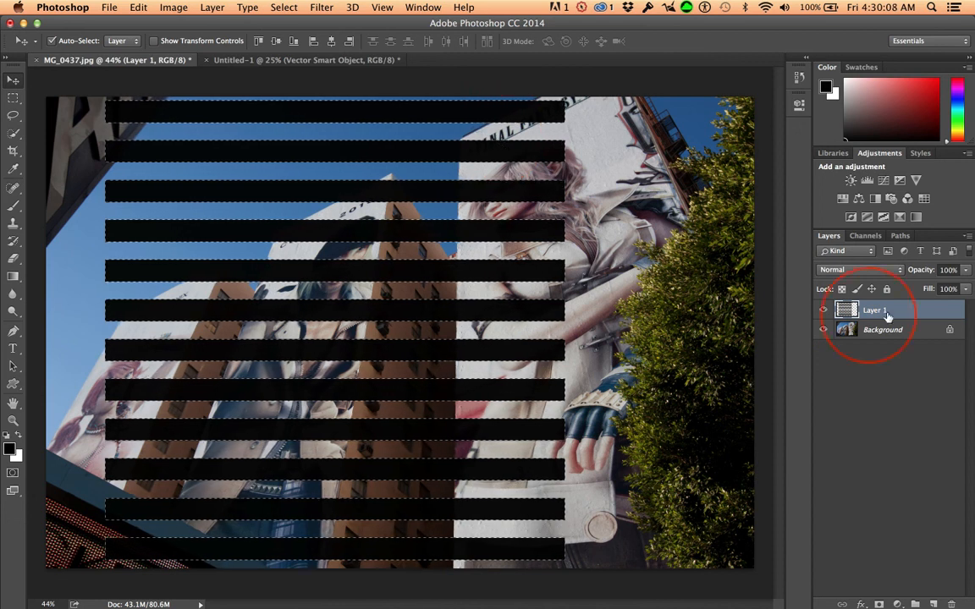
Step: Hide and delete the stamped stripe layer while keeping the striped selection, and make the Background layer active
{"action": "left_click", "coordinate": [822, 313]}
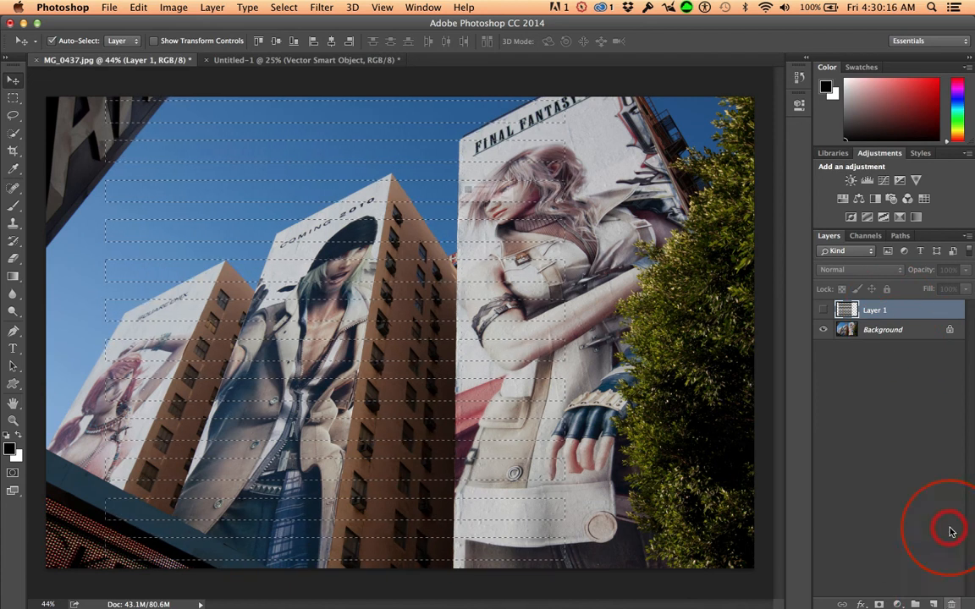
{"action": "left_click", "coordinate": [951, 604]}
{"action": "left_click", "coordinate": [584, 227]}
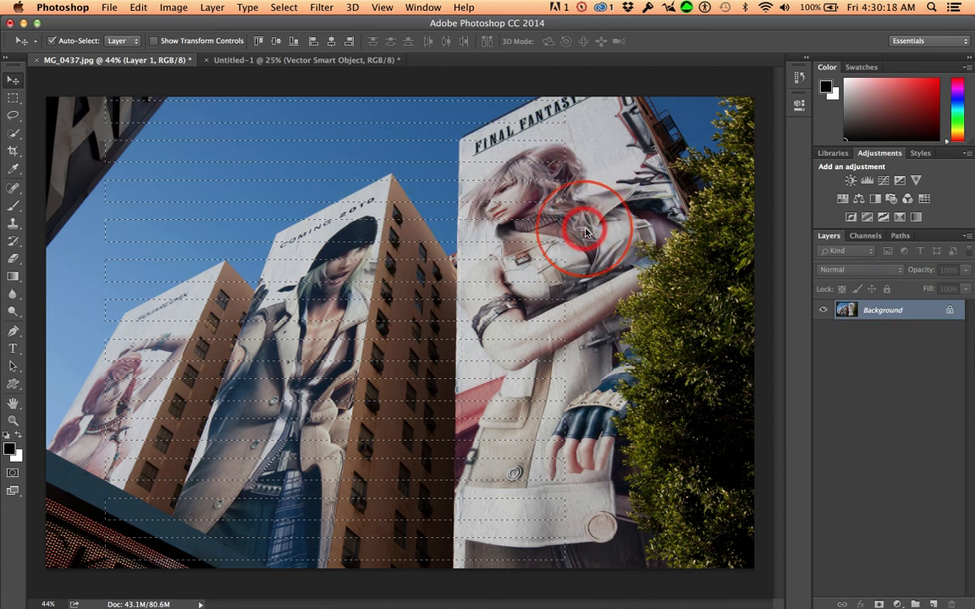
{"action": "left_click", "coordinate": [893, 317]}
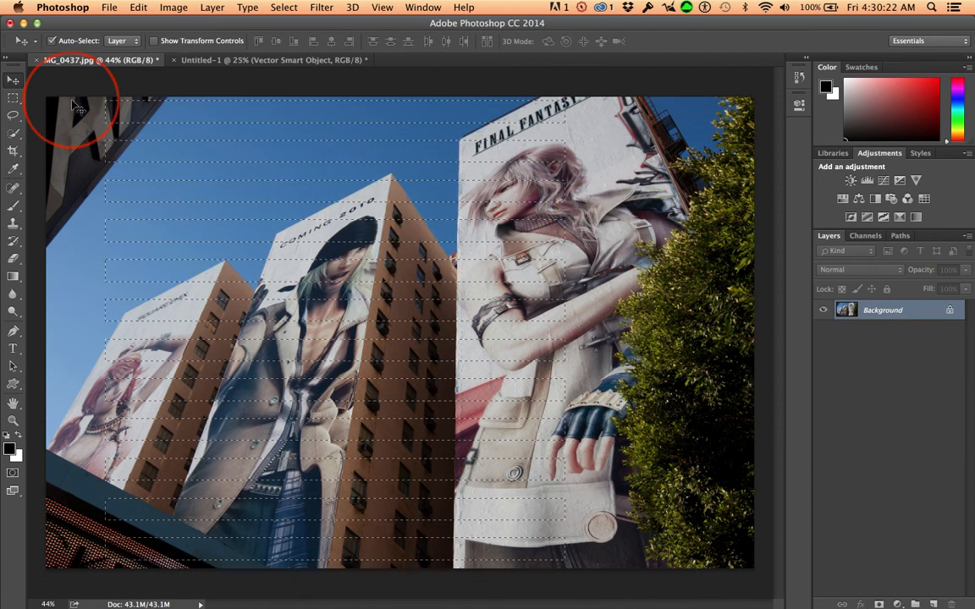
Step: Transform the striped selection to cover the whole photo, about 153.94% wide and 102.62% high
{"action": "left_click", "coordinate": [283, 7]}
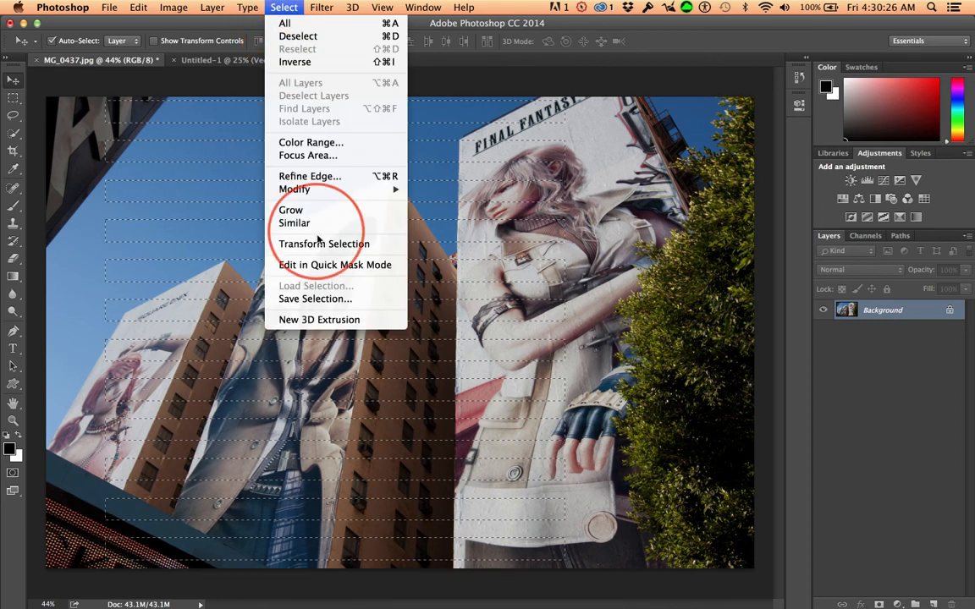
{"action": "left_click", "coordinate": [374, 245]}
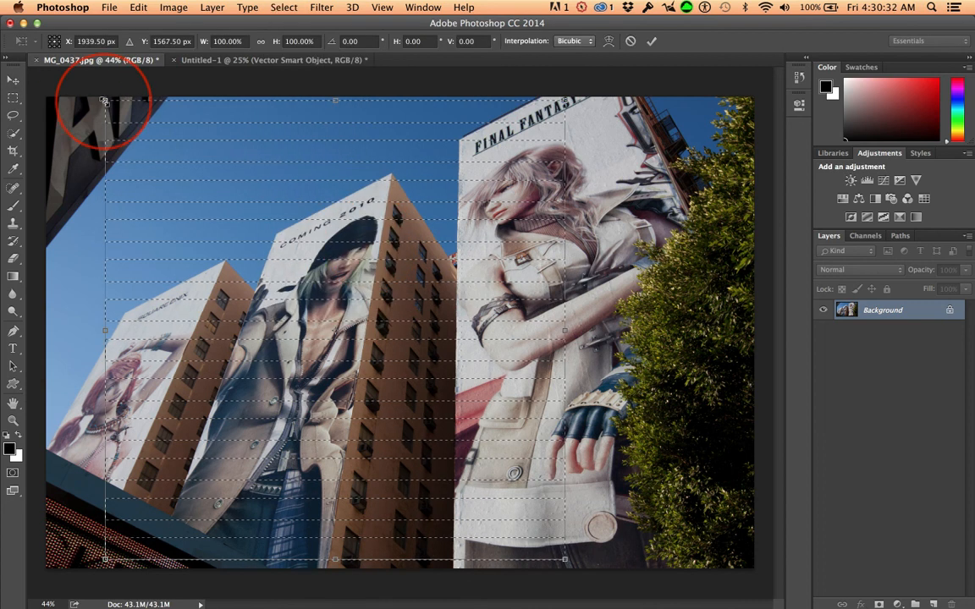
{"action": "left_click_drag", "start_coordinate": [104, 100], "coordinate": [46, 99]}
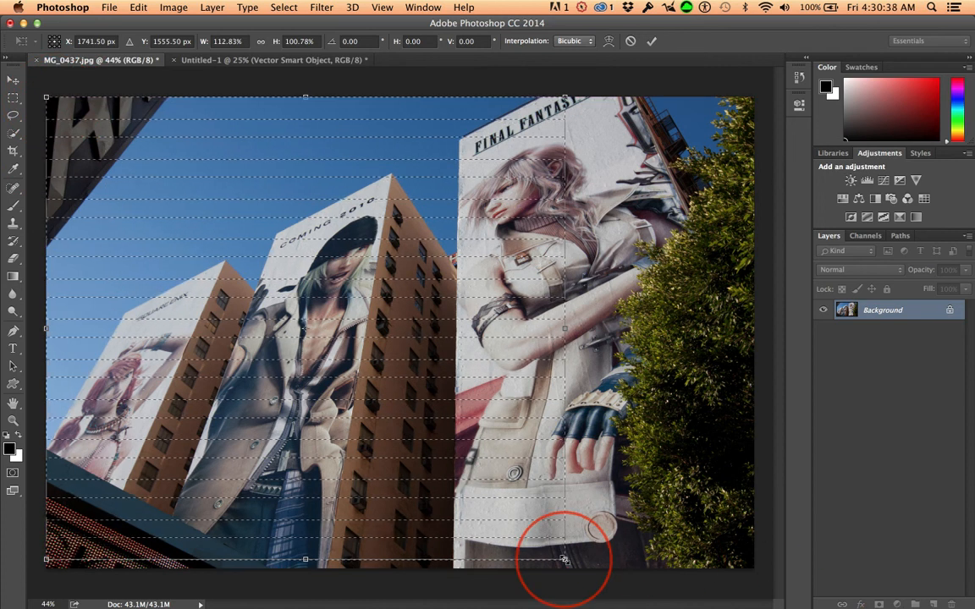
{"action": "left_click_drag", "start_coordinate": [563, 559], "coordinate": [753, 568]}
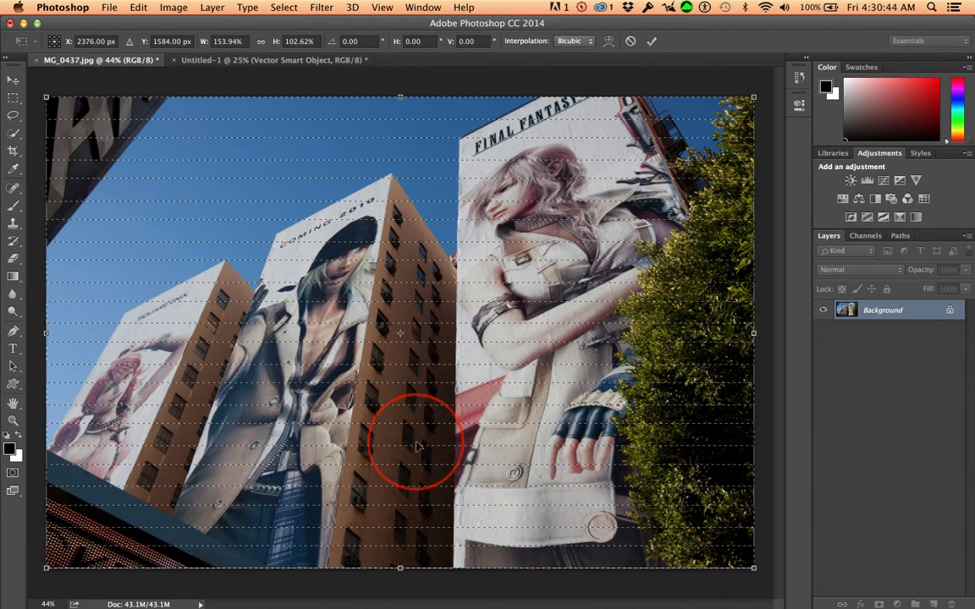
{"action": "key", "text": "Return"}
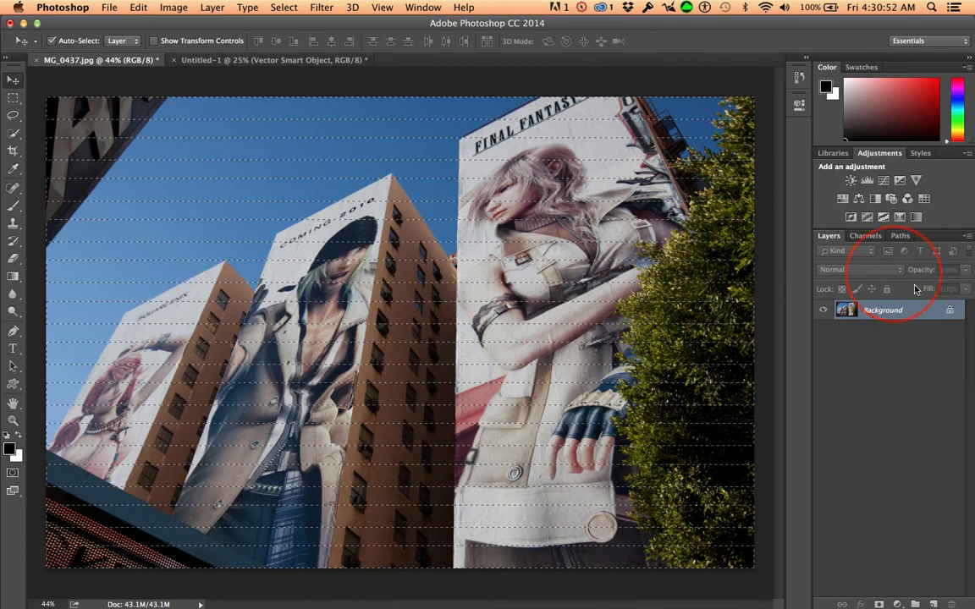
Step: Copy the selected strips of the Background to a new layer and toggle the Background's visibility to inspect them
{"action": "key", "text": "super+j"}
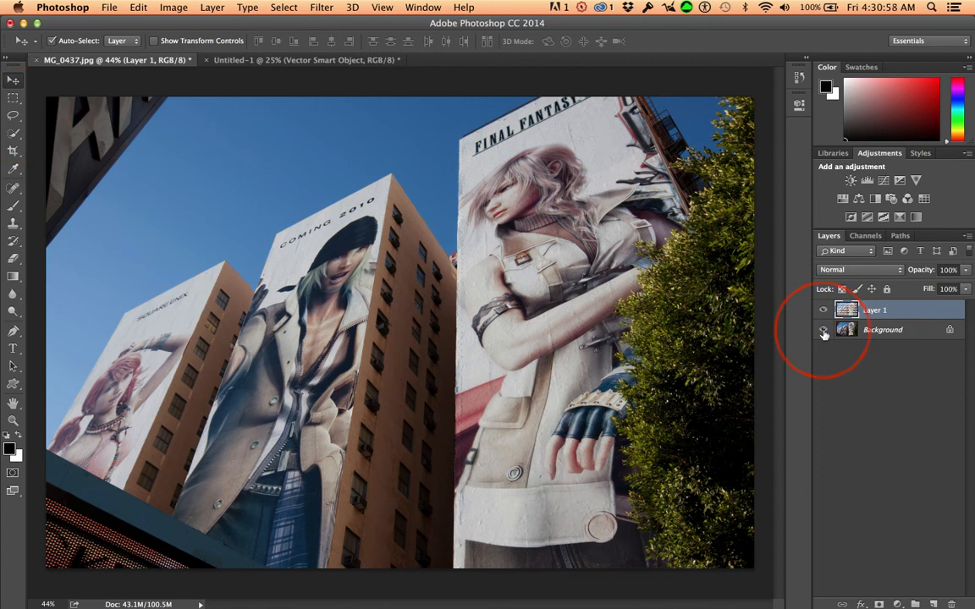
{"action": "left_click", "coordinate": [824, 332]}
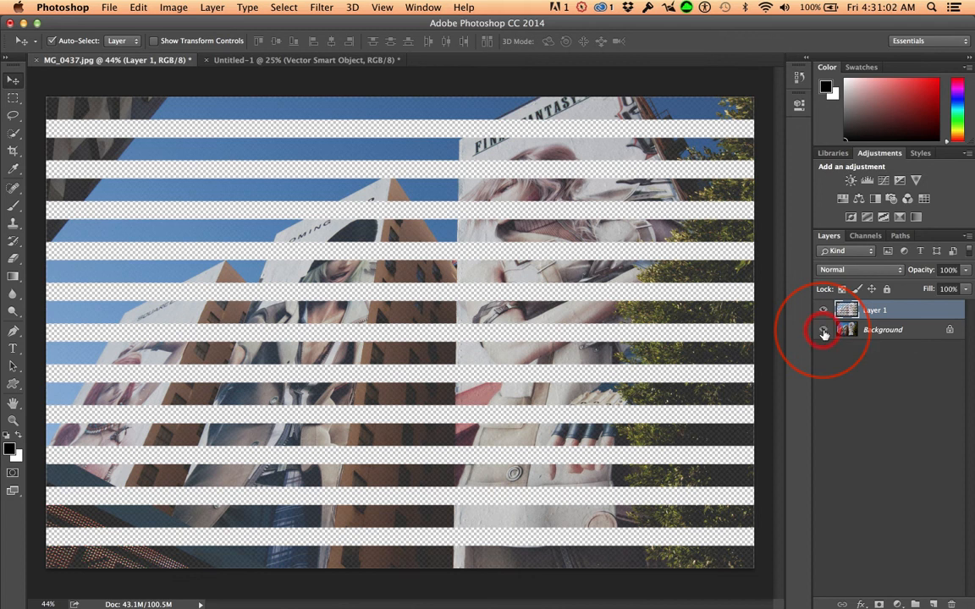
{"action": "left_click", "coordinate": [824, 331]}
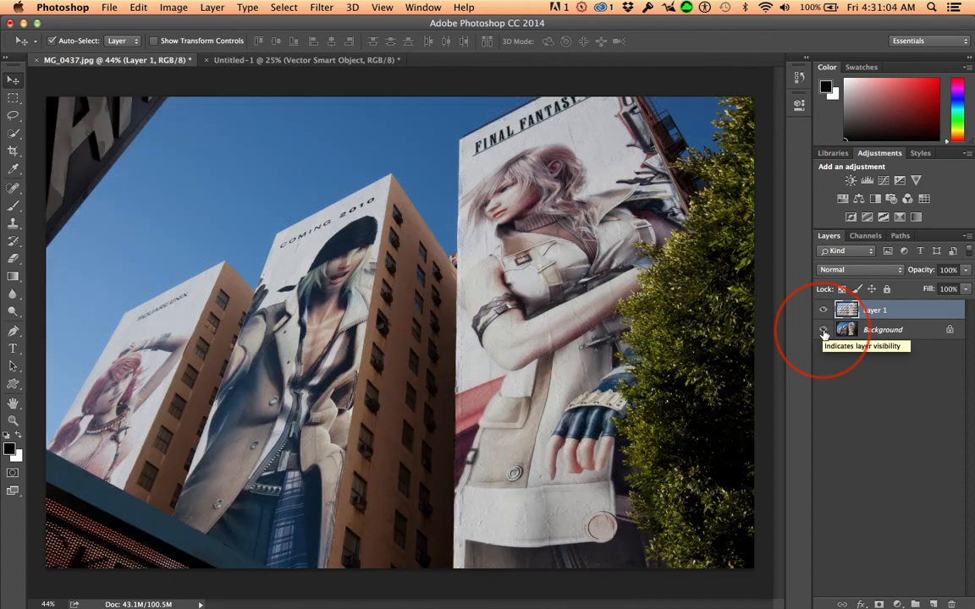